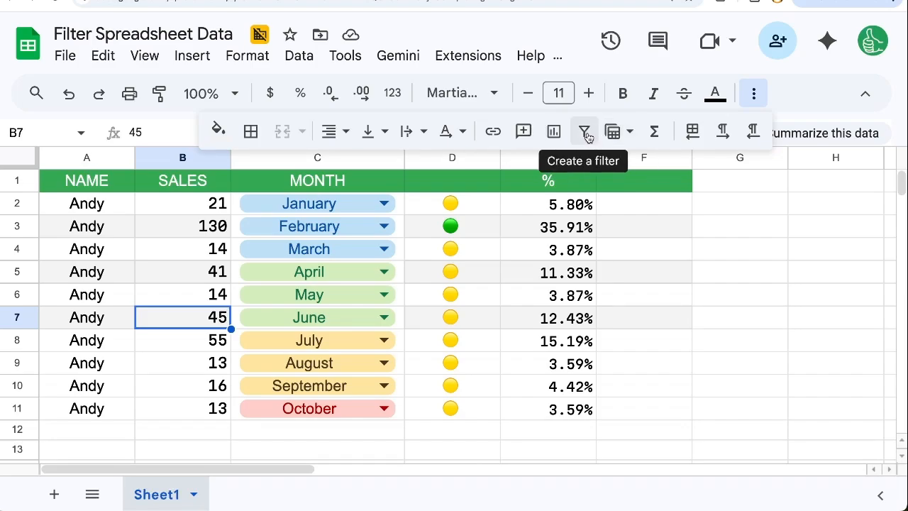
# Add a new sheet named JANUARY and copy the header cells A1:E1 from Sheet1 into its first row.
pyautogui.click(755, 94)
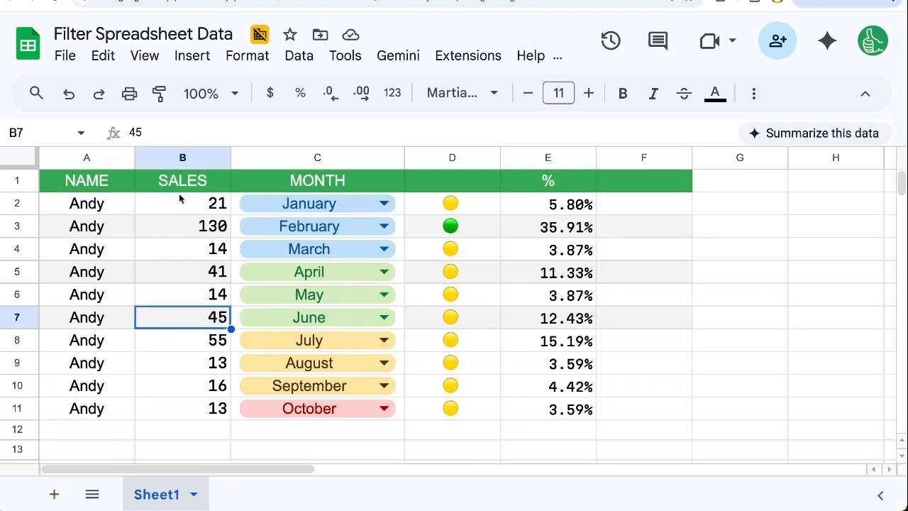
pyautogui.moveTo(96, 205); pyautogui.dragTo(594, 418)
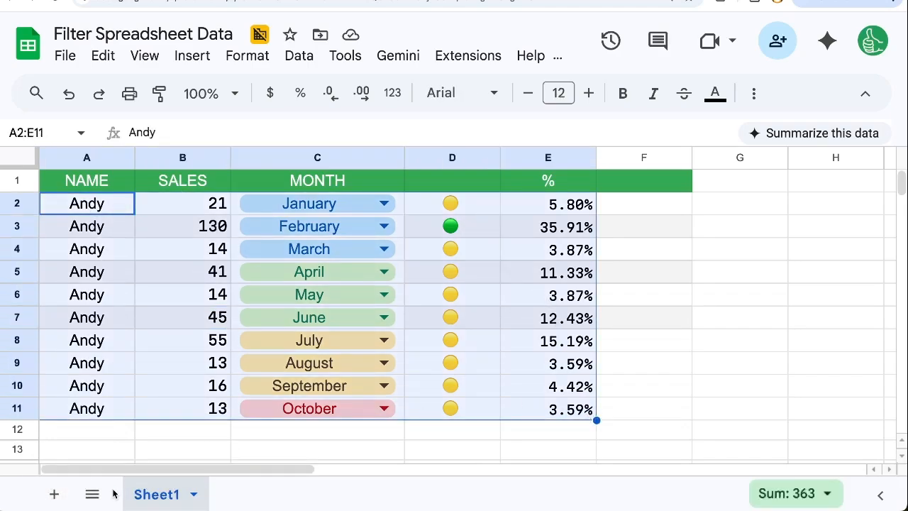
pyautogui.click(54, 494)
pyautogui.doubleClick(255, 494)
pyautogui.write('J')
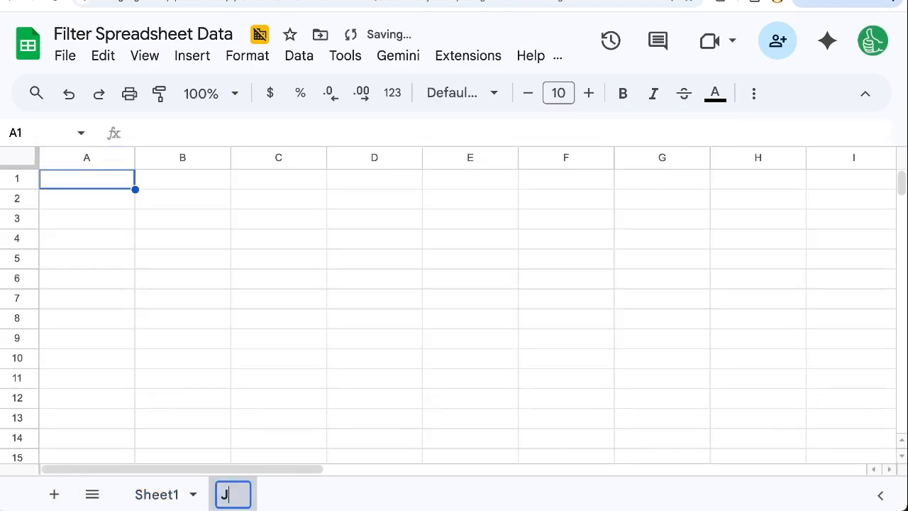
pyautogui.write('ANUARY')
pyautogui.press('Return')
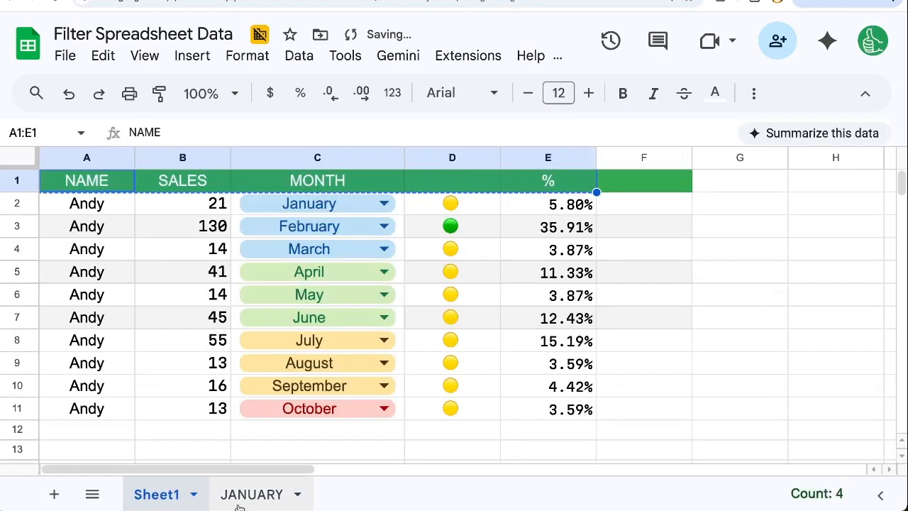
pyautogui.write('NAME\tSALES\tMONTH\t\t%')
# In cell A2 of the JANUARY sheet, enter =FILTER(Sheet1!A:E,Sheet1!C:C="January").
pyautogui.click(112, 212)
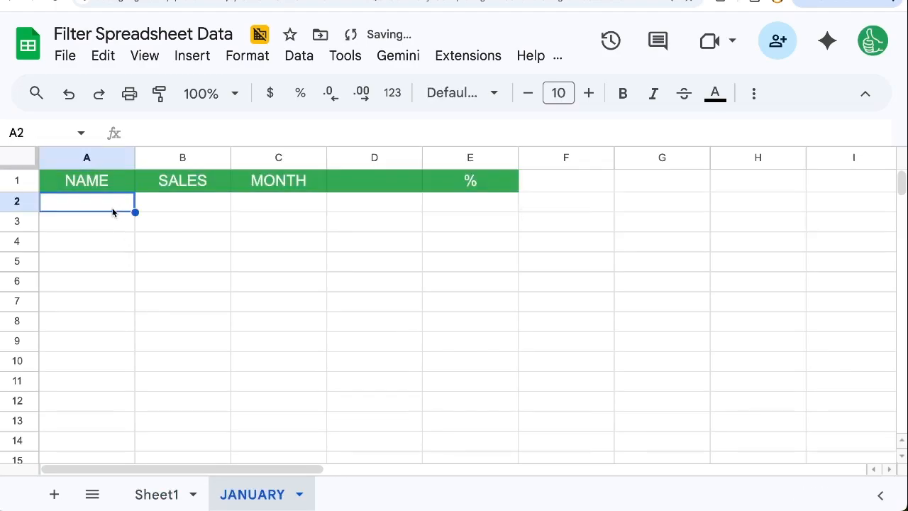
pyautogui.write('=FILTER(')
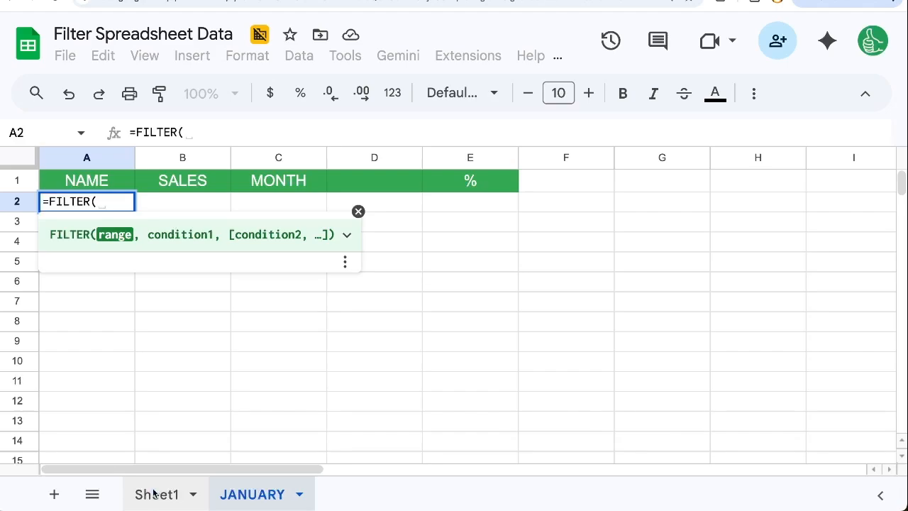
pyautogui.click(153, 493)
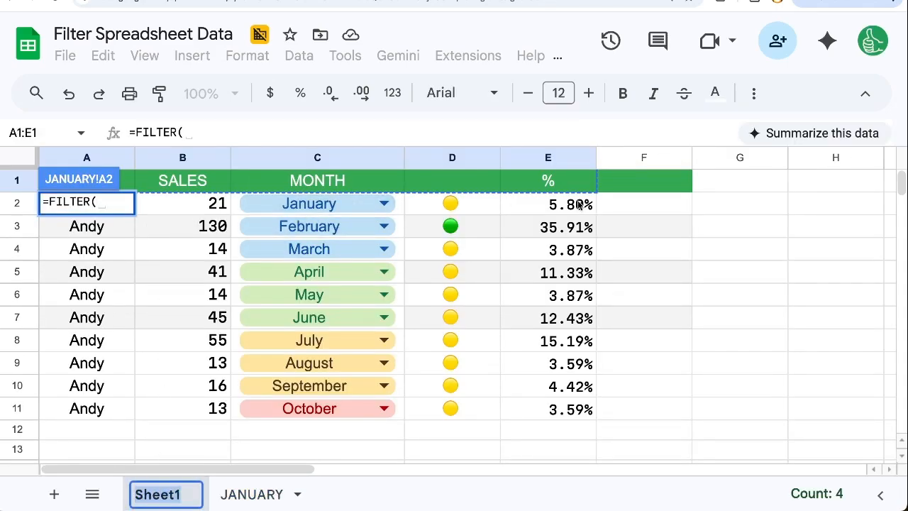
pyautogui.moveTo(579, 204); pyautogui.dragTo(93, 410)
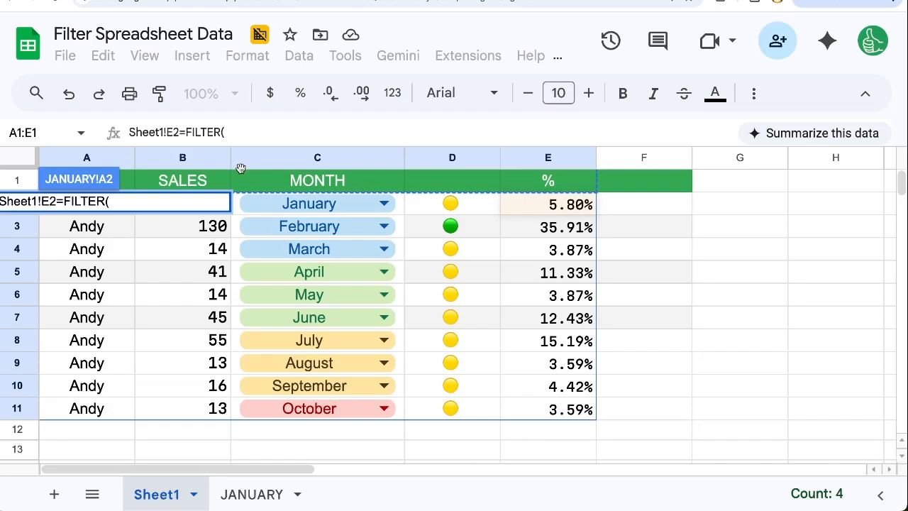
pyautogui.hotkey('ctrl', 'z')
pyautogui.write('S')
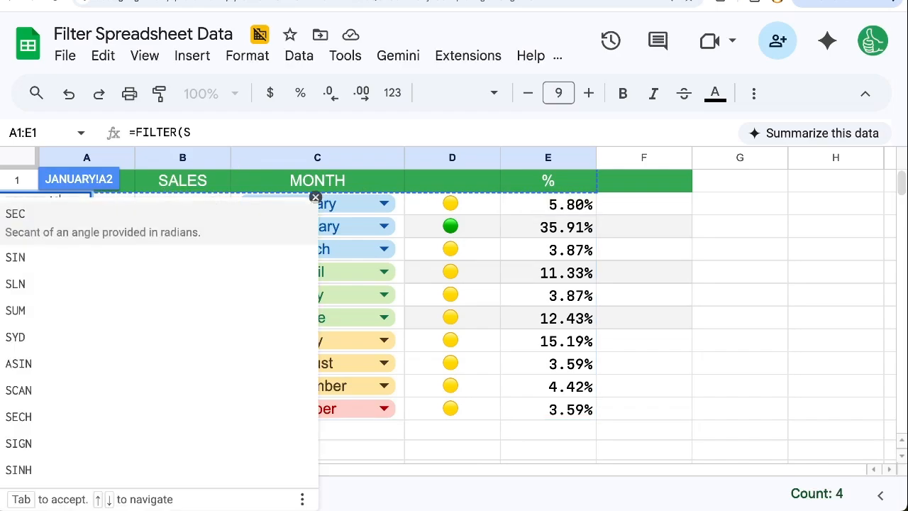
pyautogui.write('heet1!')
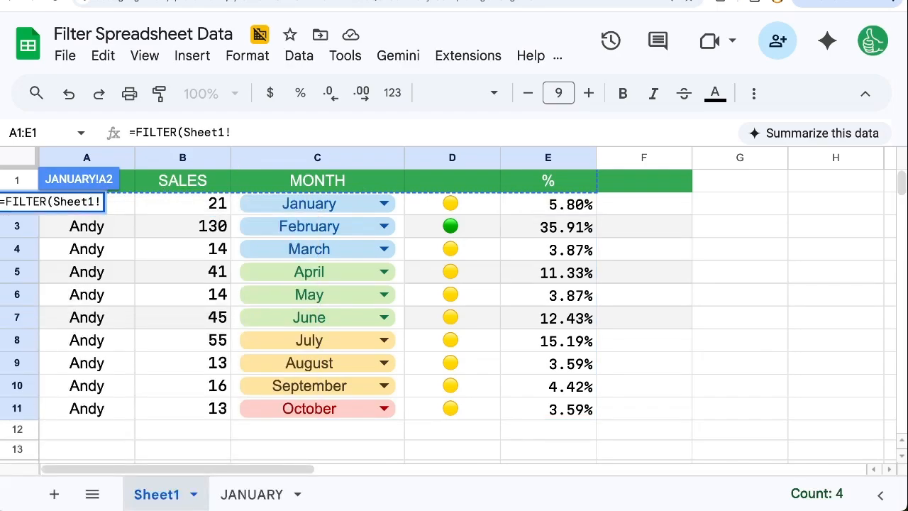
pyautogui.write('A:E,')
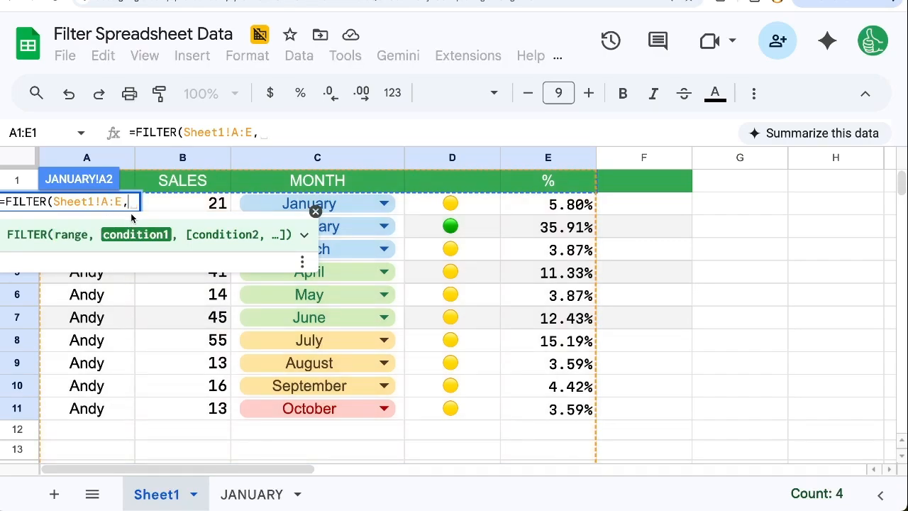
pyautogui.click(290, 154)
pyautogui.write('="Janu')
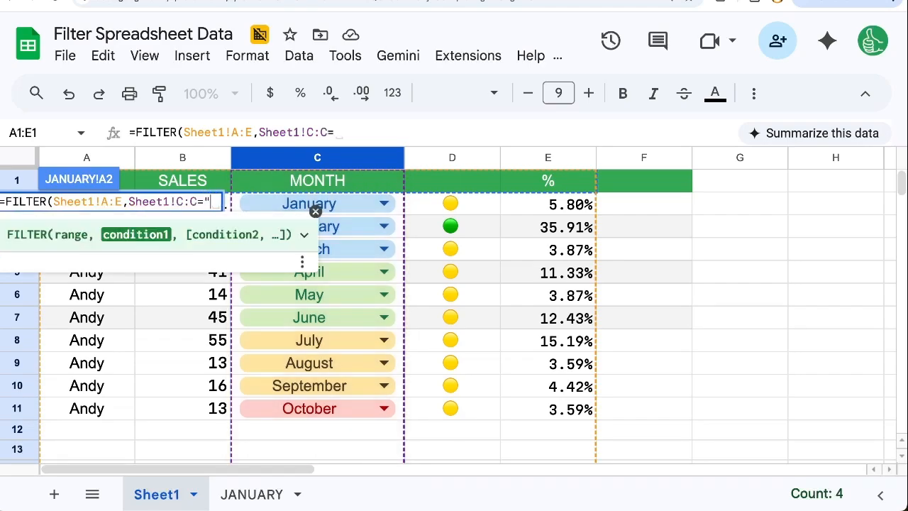
pyautogui.write('ary")')
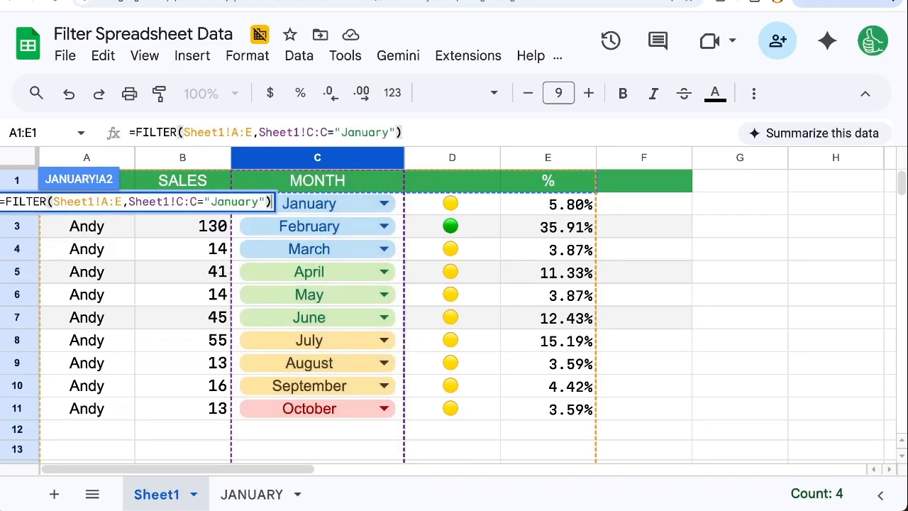
pyautogui.press('Return')
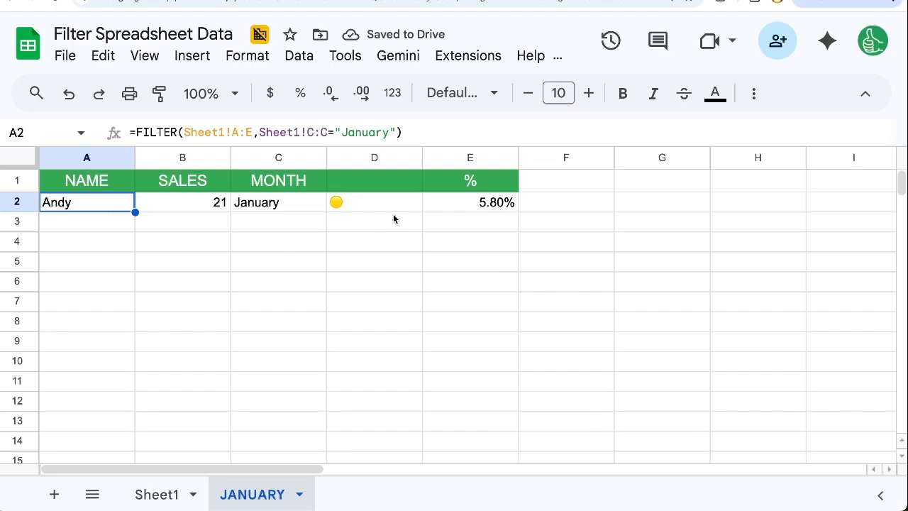
# Try to overwrite the filtered month in C2 with a different month, and clear the typed entry again.
pyautogui.click(277, 202)
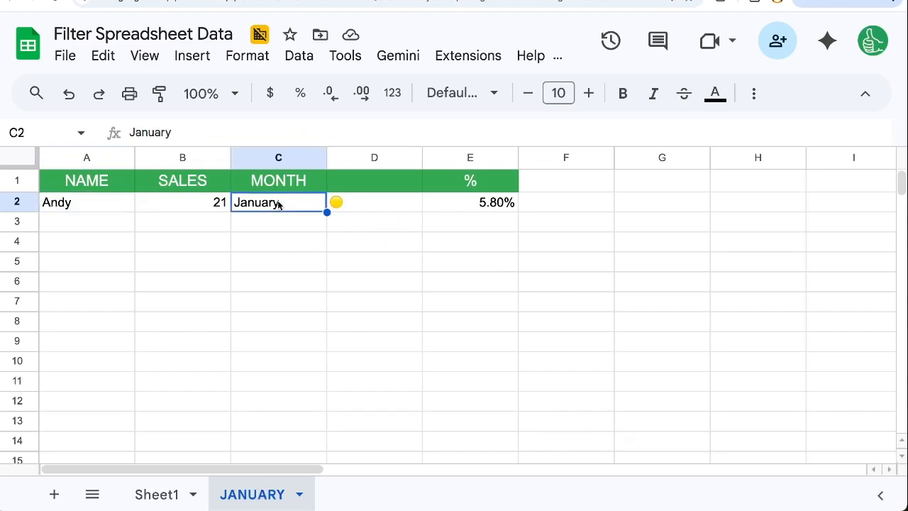
pyautogui.press('Delete')
pyautogui.write('Feburar')
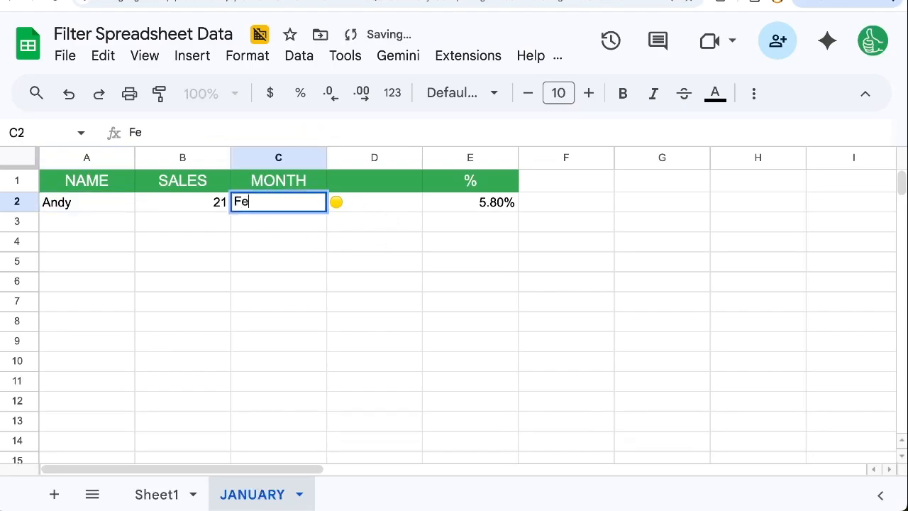
pyautogui.press('Return')
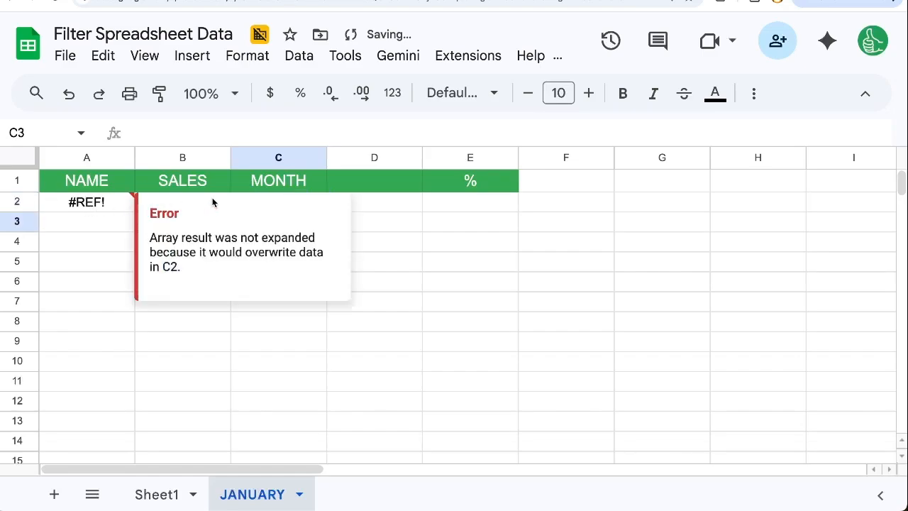
pyautogui.click(248, 187)
pyautogui.click(259, 206)
pyautogui.press('Delete')
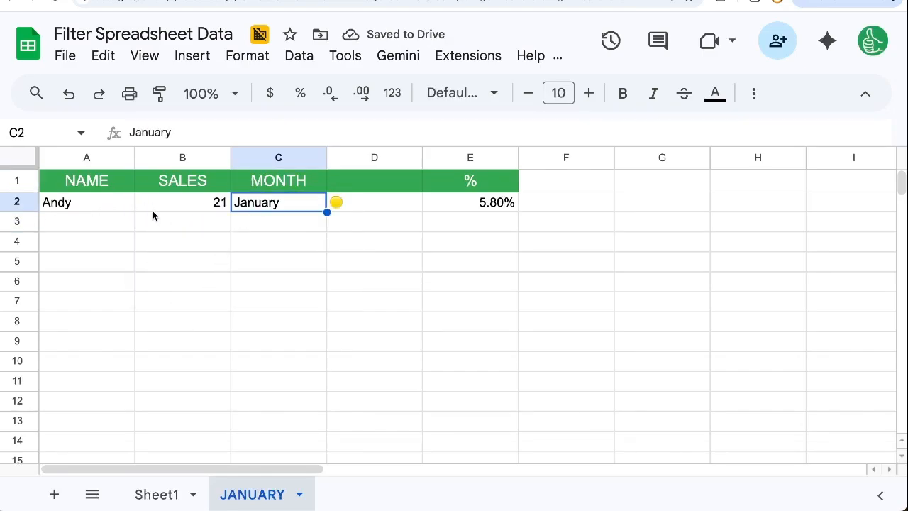
# Add the second condition Sheet1!E:E>0.04 to the FILTER formula in A2 of the JANUARY sheet.
pyautogui.click(93, 206)
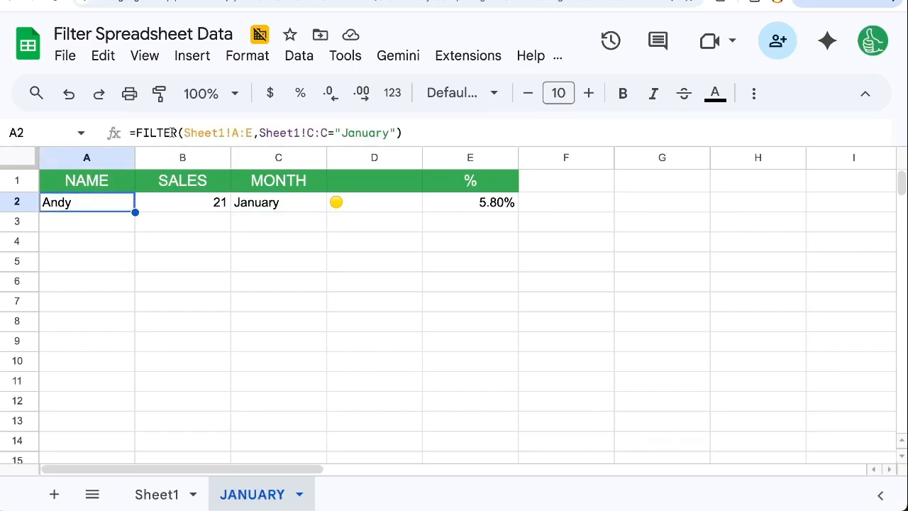
pyautogui.click(397, 134)
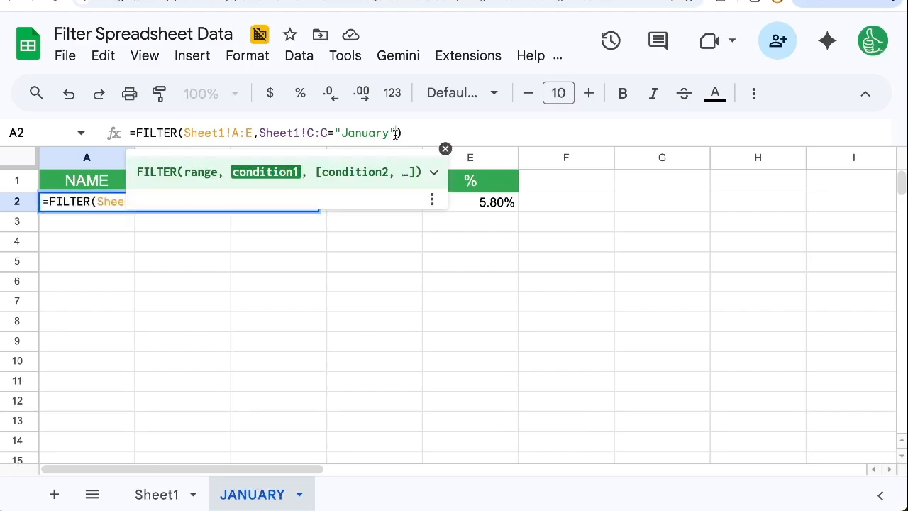
pyautogui.write(',')
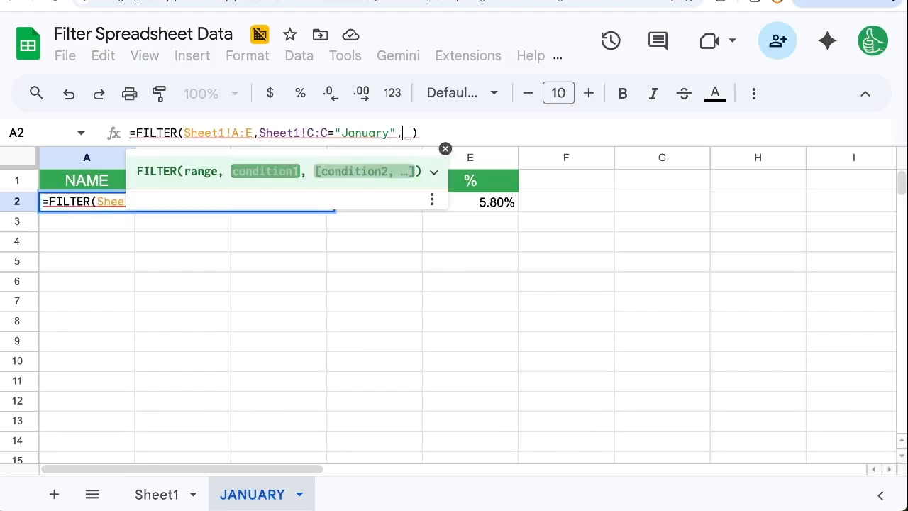
pyautogui.click(157, 495)
pyautogui.click(546, 159)
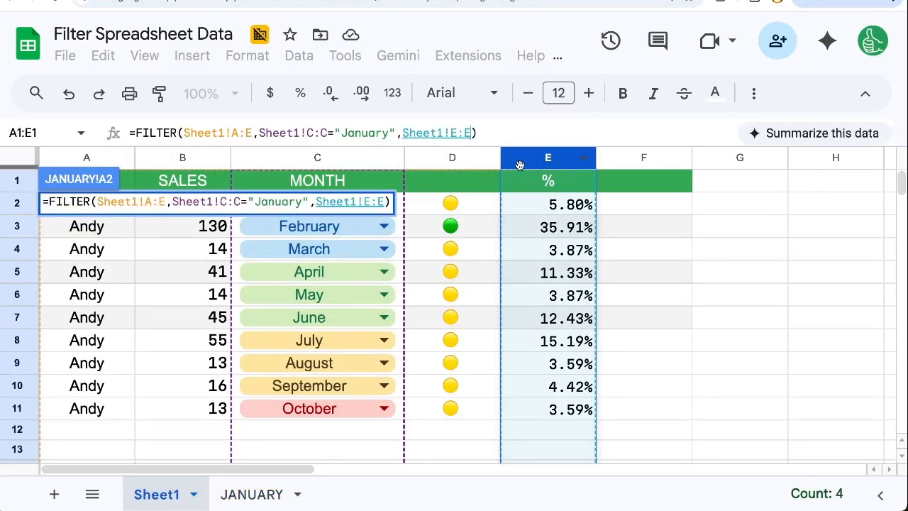
pyautogui.write('>')
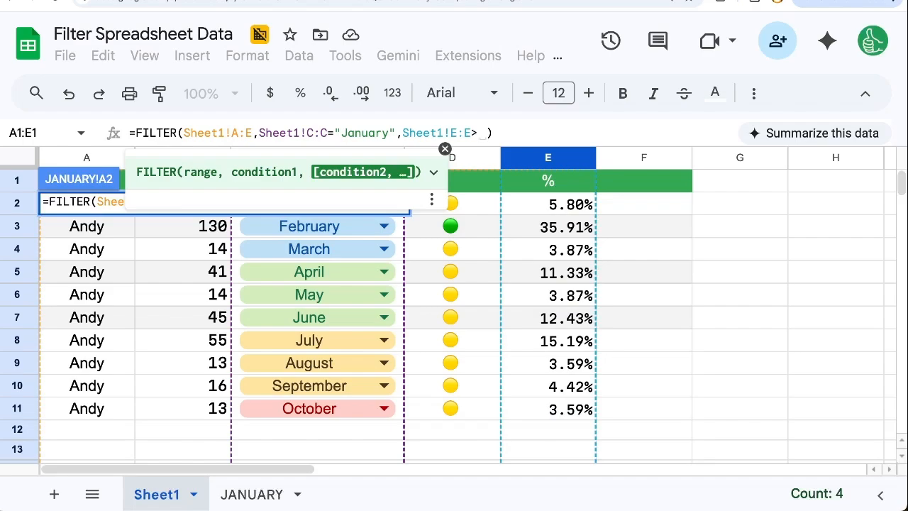
pyautogui.write('.04')
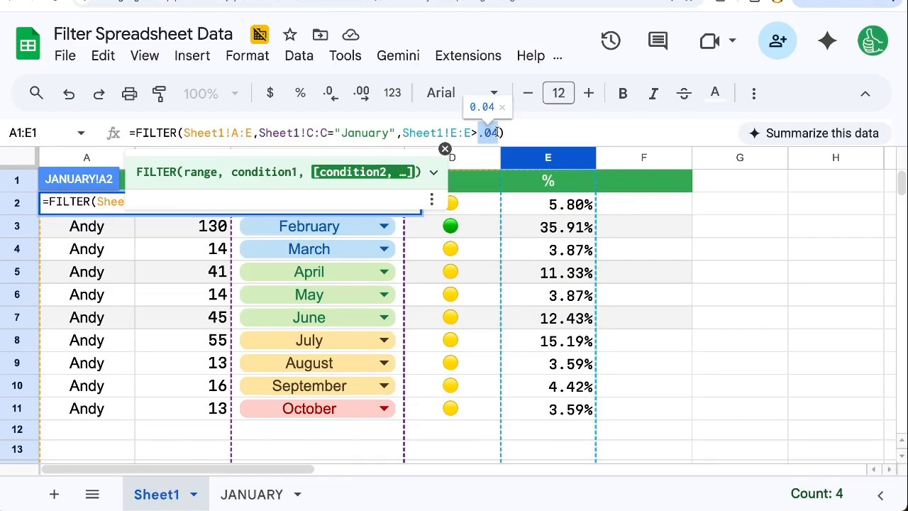
pyautogui.press('Return')
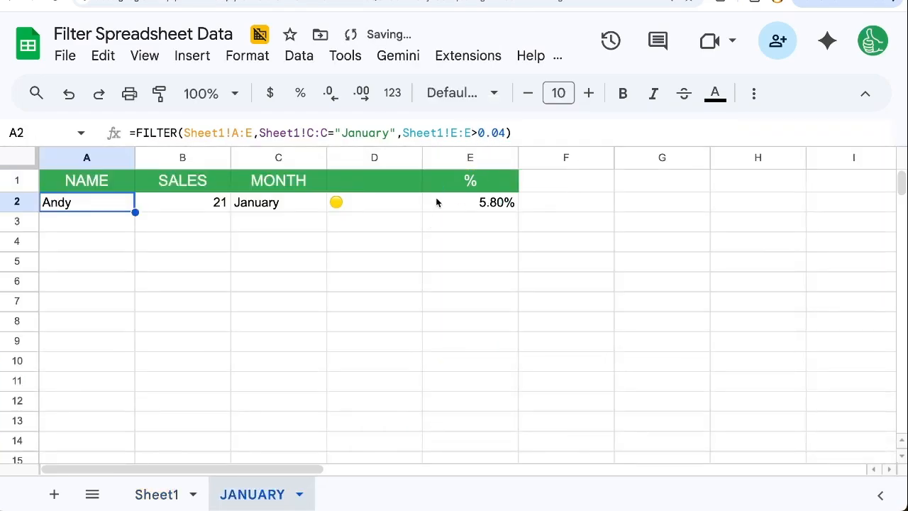
# Set the January sales in cell B2 of Sheet1 to 3 and check the filter result in A2 of JANUARY.
pyautogui.click(502, 203)
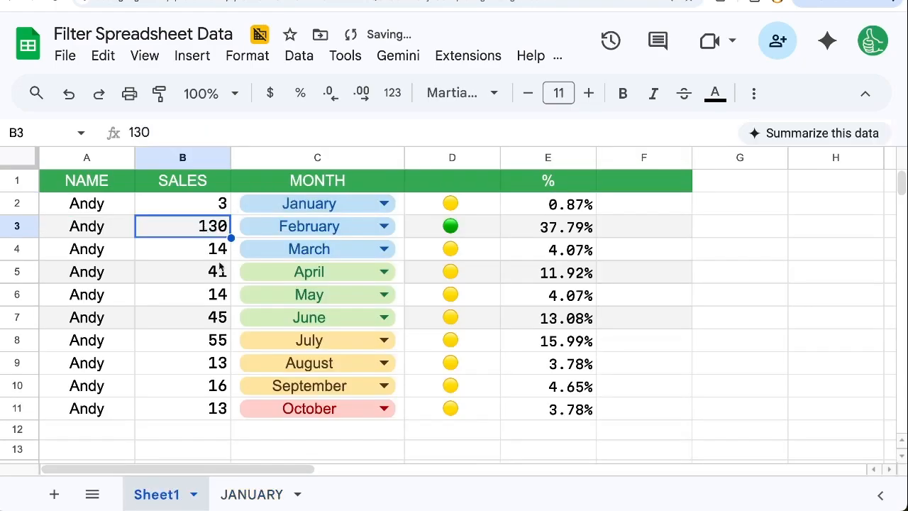
pyautogui.click(251, 495)
pyautogui.click(179, 205)
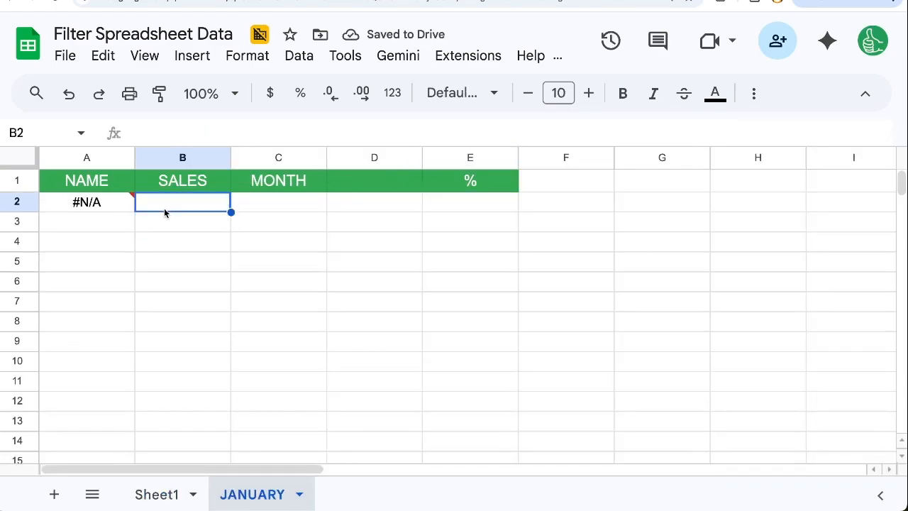
pyautogui.click(105, 206)
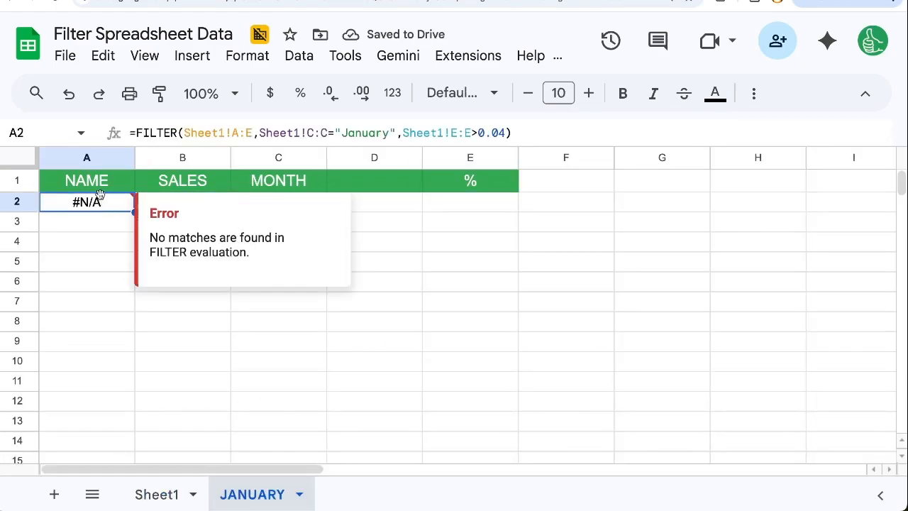
# Wrap the FILTER formula in A2 in IFNA with "NONE MATCHED" as the fallback text.
pyautogui.doubleClick(98, 202)
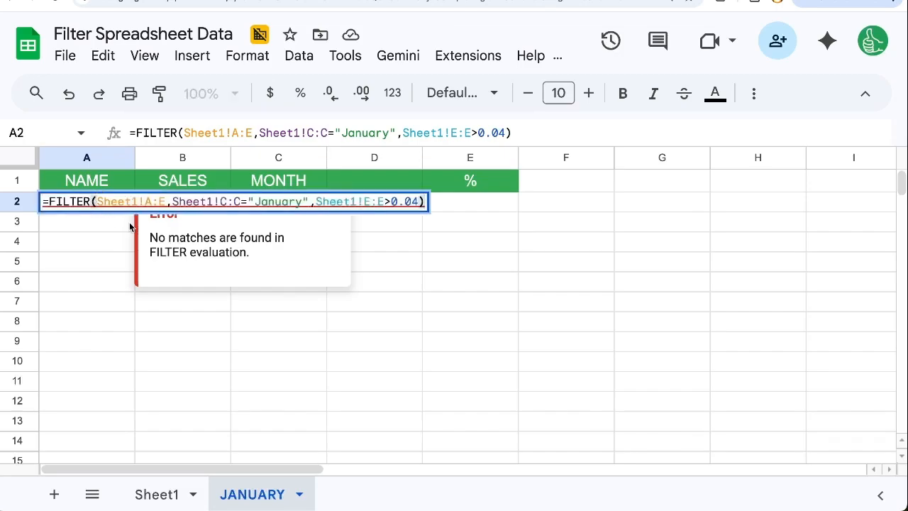
pyautogui.click(47, 202)
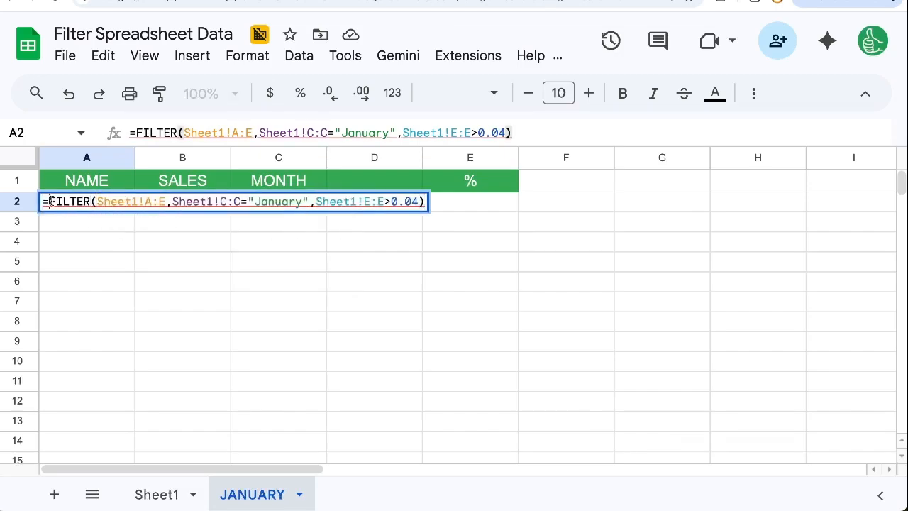
pyautogui.write('IFNA(')
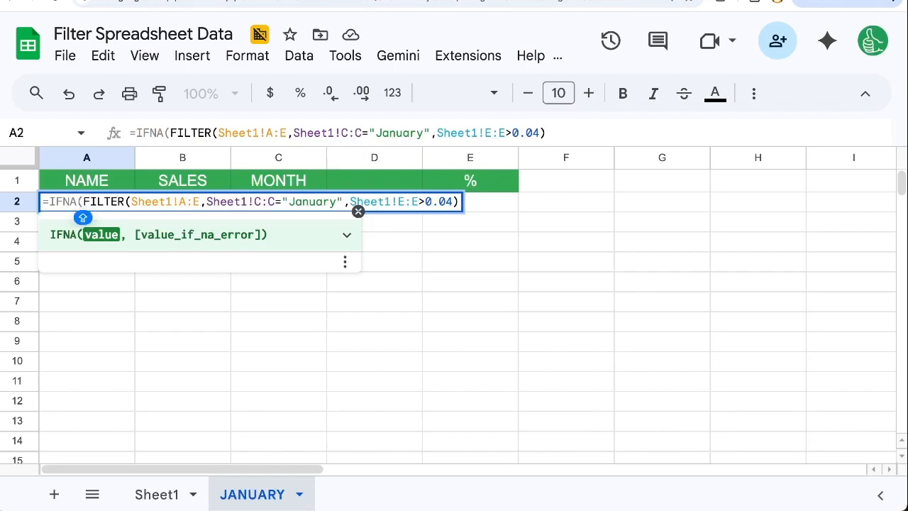
pyautogui.press('End')
pyautogui.write(',"NO MAT')
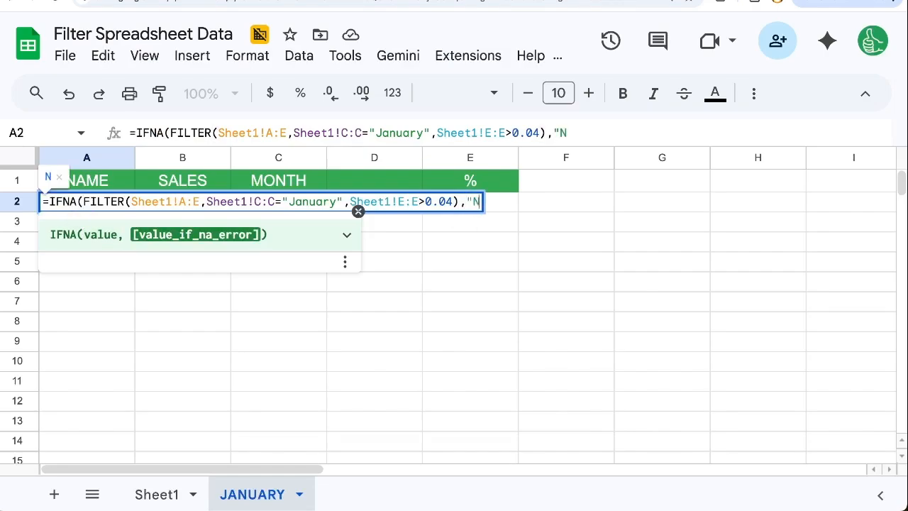
pyautogui.press('BackSpace')
pyautogui.press('BackSpace')
pyautogui.press('BackSpace')
pyautogui.write('NE MATCHED"')
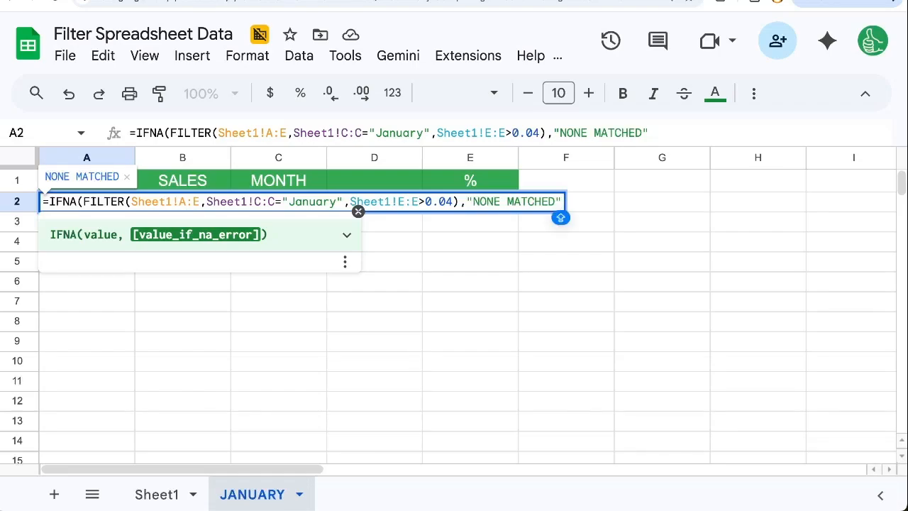
pyautogui.press('Return')
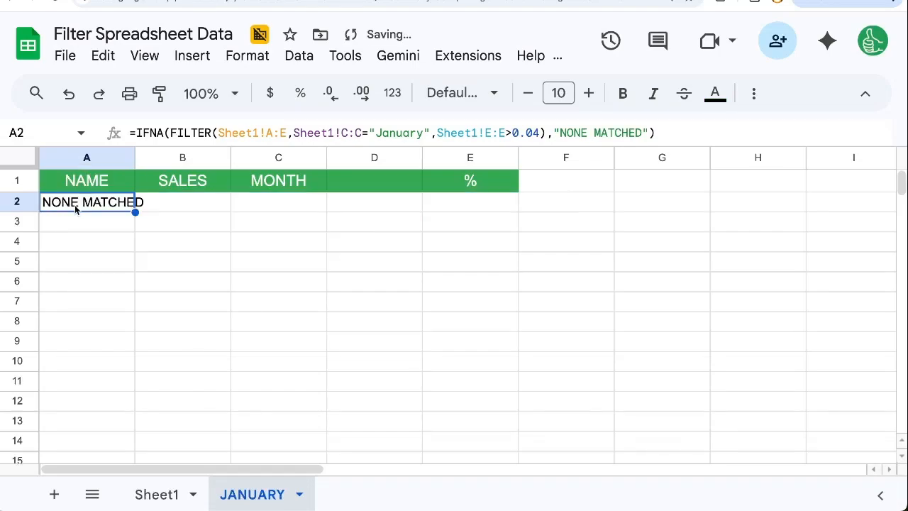
# Insert an empty row above the header row of the JANUARY sheet.
pyautogui.click(17, 180)
pyautogui.rightClick(16, 180)
pyautogui.click(101, 248)
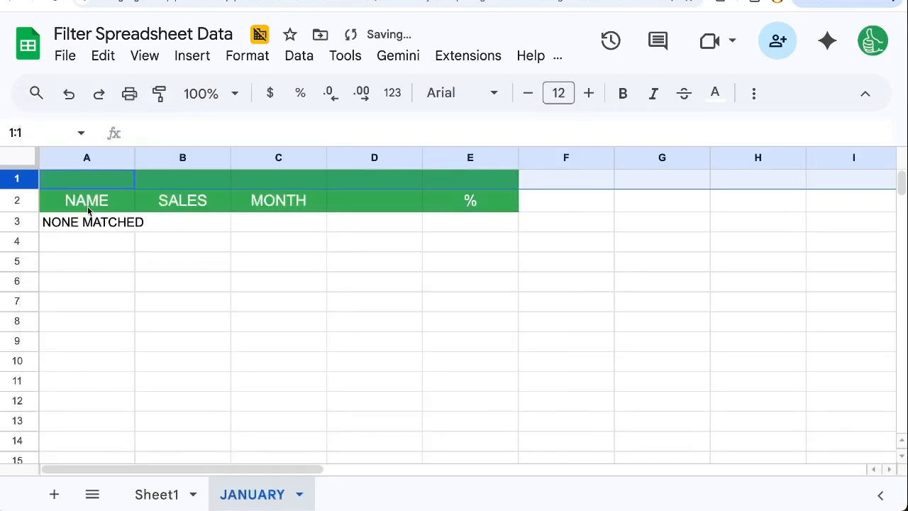
# Copy the January dropdown from C2 of Sheet1 into cell A1 of the JANUARY sheet.
pyautogui.click(92, 178)
pyautogui.click(156, 494)
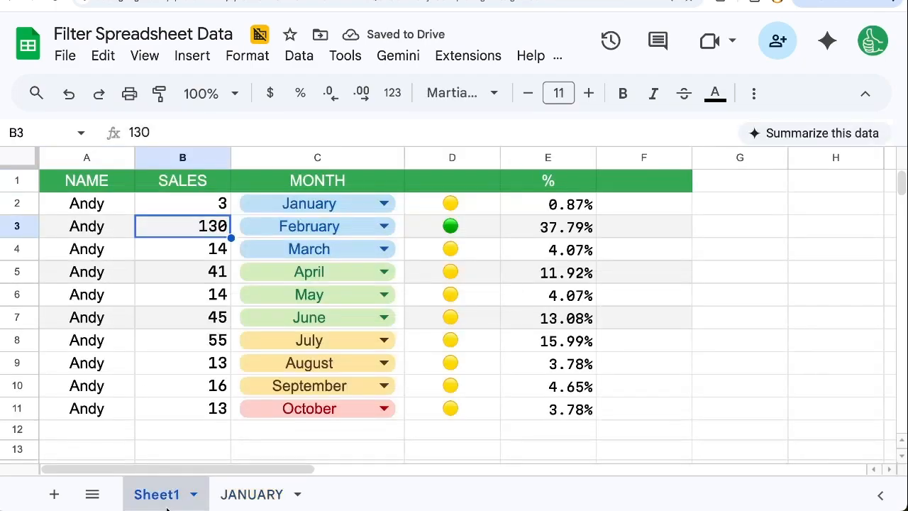
pyautogui.click(413, 212)
pyautogui.click(401, 211)
pyautogui.hotkey('ctrl', 'c')
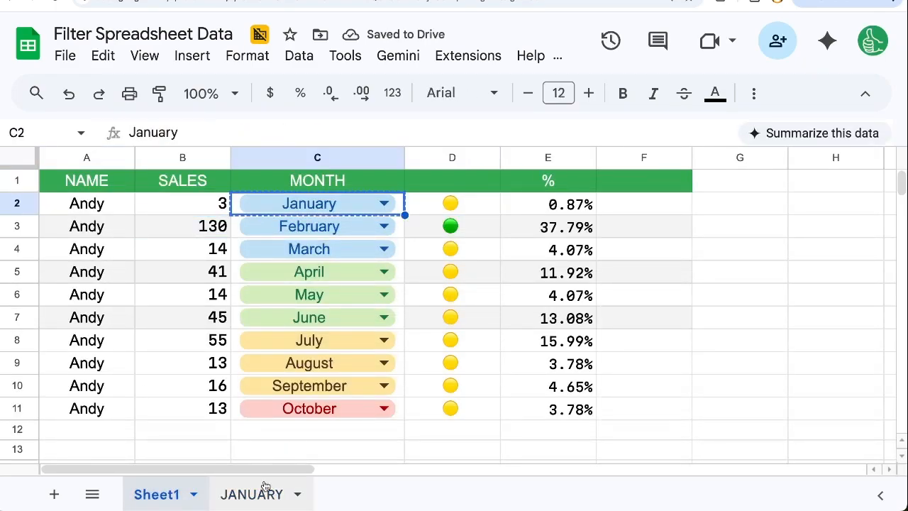
pyautogui.click(252, 494)
pyautogui.hotkey('ctrl', 'v')
# Rename the JANUARY sheet as MONTH.
pyautogui.doubleClick(251, 494)
pyautogui.write('MONTH')
pyautogui.press('Return')
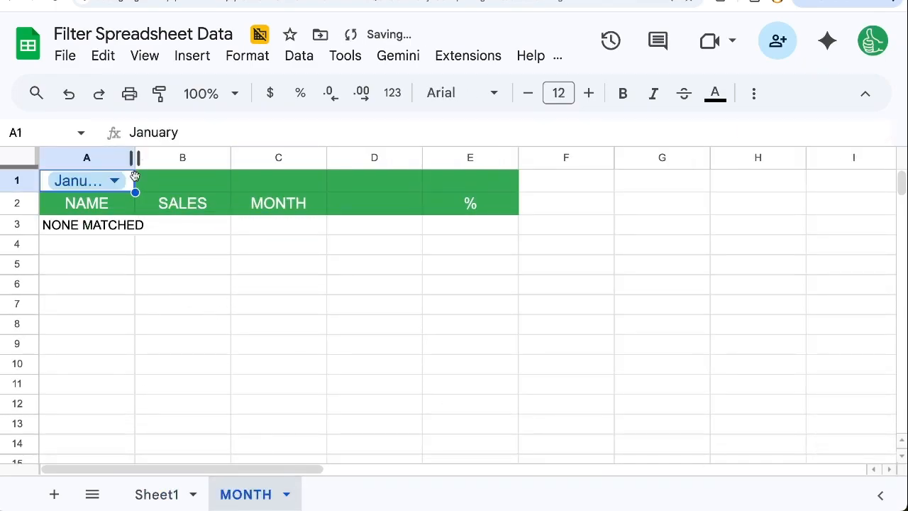
# Replace the "January" criterion in the A3 FILTER formula with a reference to the dropdown cell A1.
pyautogui.doubleClick(132, 226)
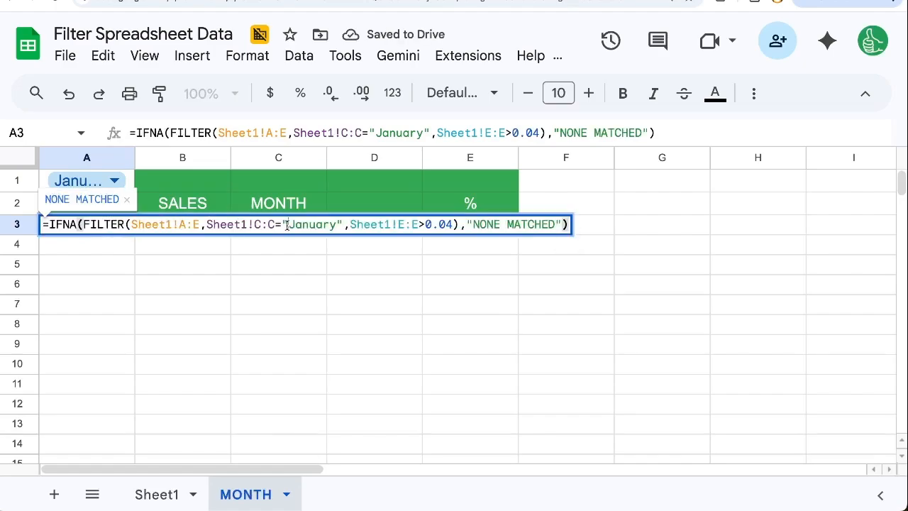
pyautogui.moveTo(289, 224); pyautogui.dragTo(340, 224)
pyautogui.press('BackSpace')
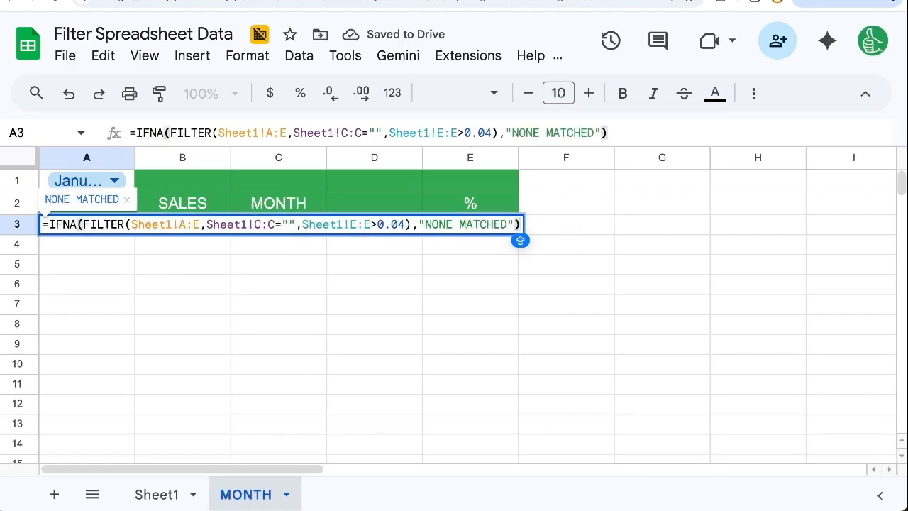
pyautogui.click(292, 225)
pyautogui.press('BackSpace')
pyautogui.press('BackSpace')
pyautogui.write('A1')
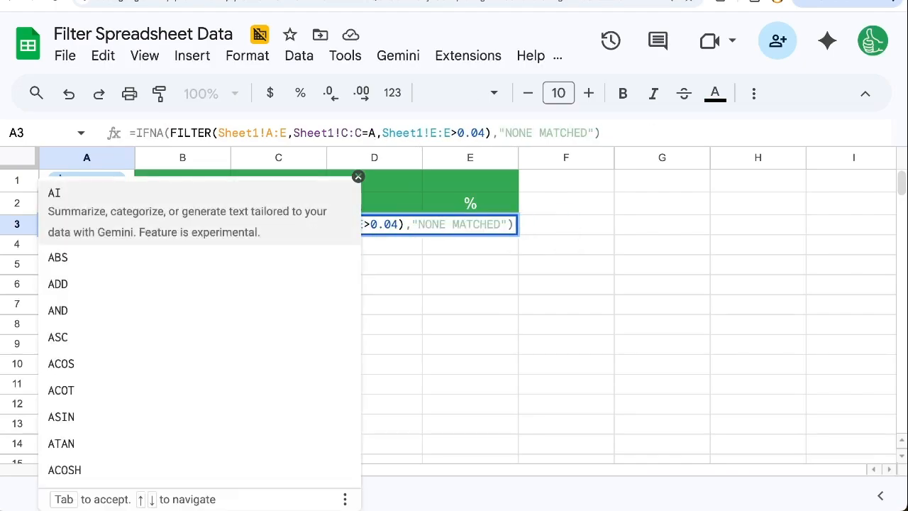
pyautogui.press('Return')
# Switch the month dropdown in A1 to February, March and finally April, checking the filtered row for each.
pyautogui.click(114, 181)
pyautogui.click(108, 239)
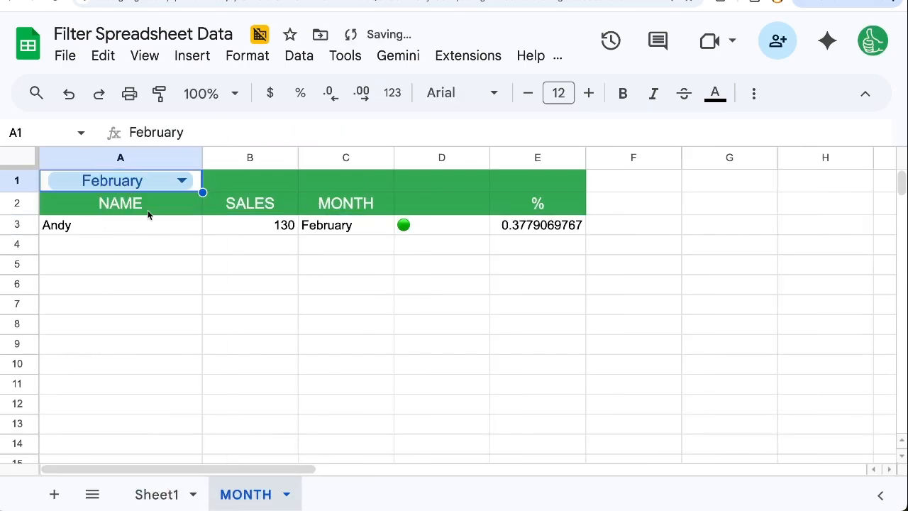
pyautogui.click(185, 182)
pyautogui.click(112, 271)
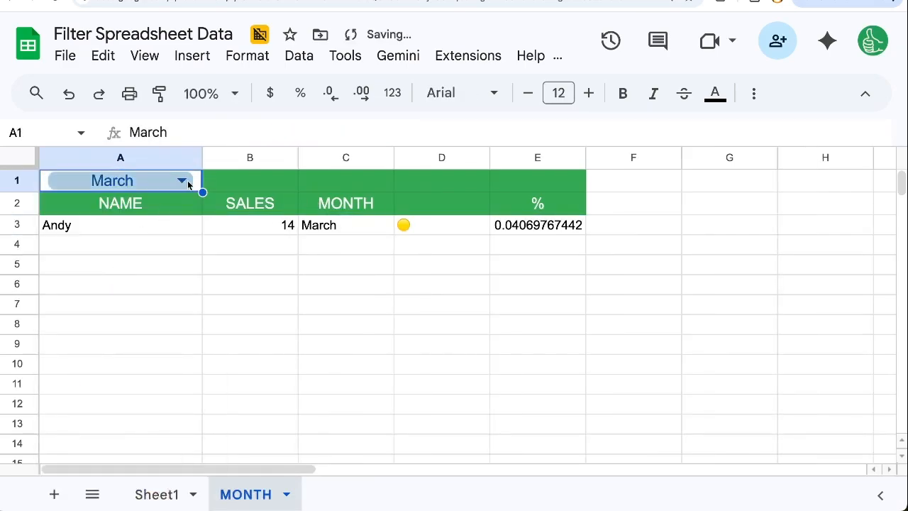
pyautogui.click(186, 180)
pyautogui.click(110, 292)
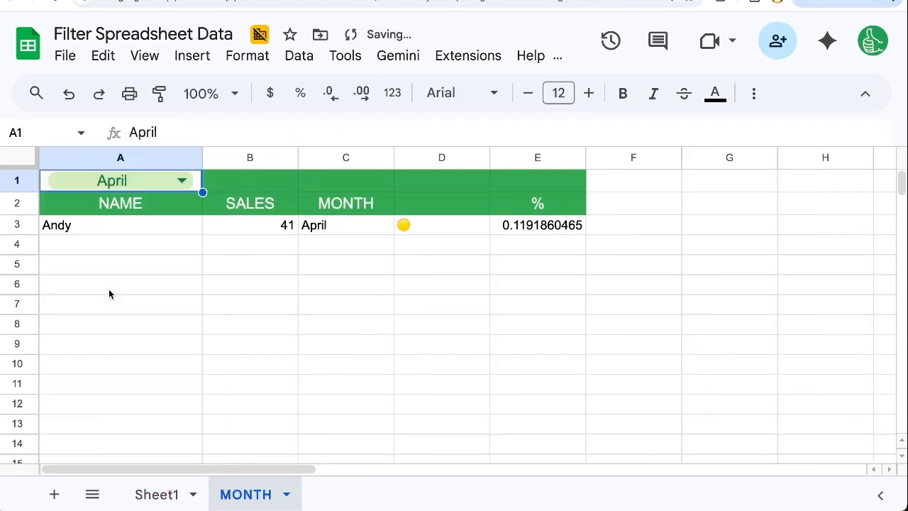
pyautogui.click(579, 227)
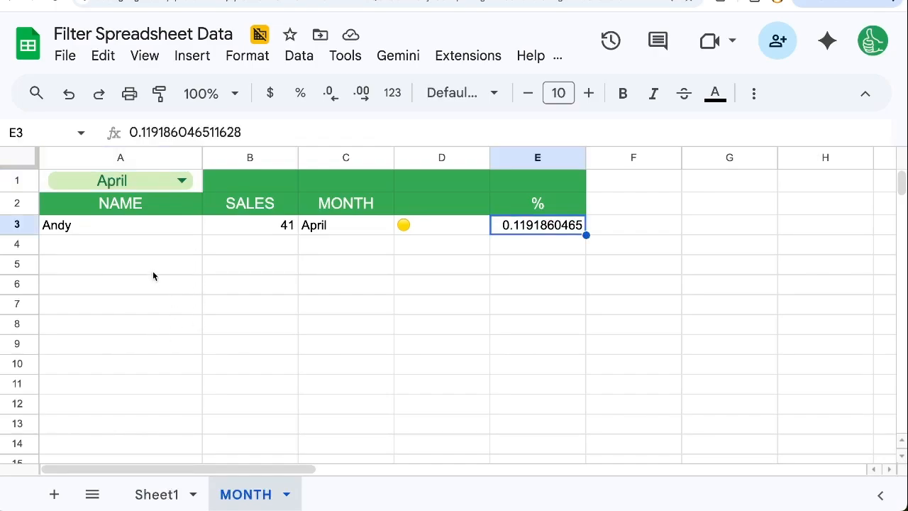
# Create a filter on the sales data in Sheet1 so every header in columns A to F gets filter controls.
pyautogui.click(159, 494)
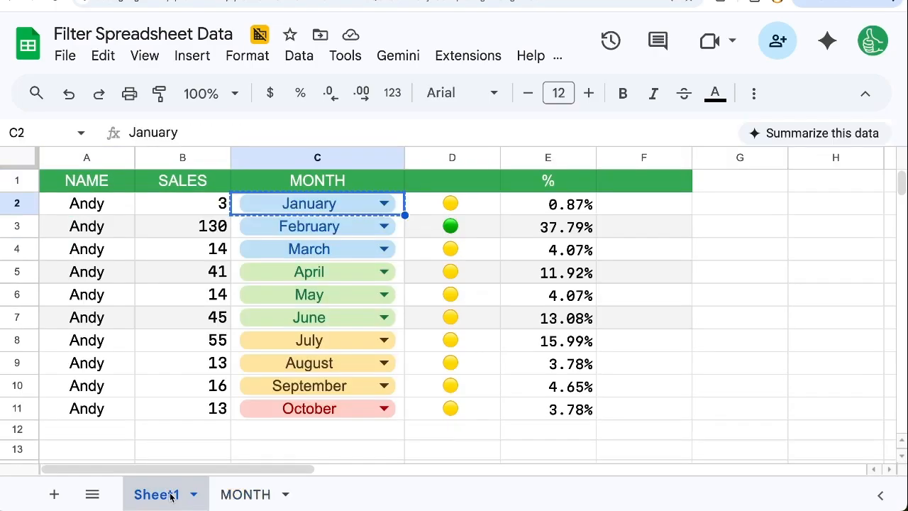
pyautogui.moveTo(125, 226); pyautogui.dragTo(642, 369)
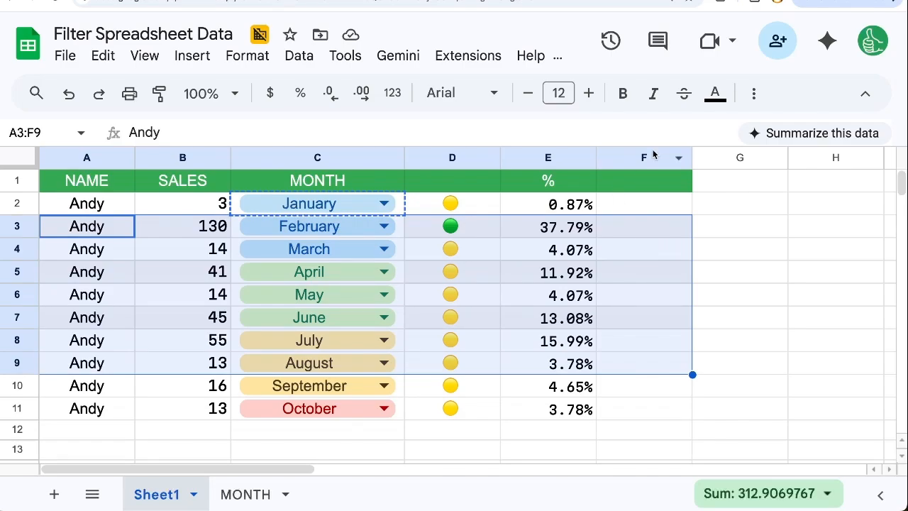
pyautogui.click(629, 235)
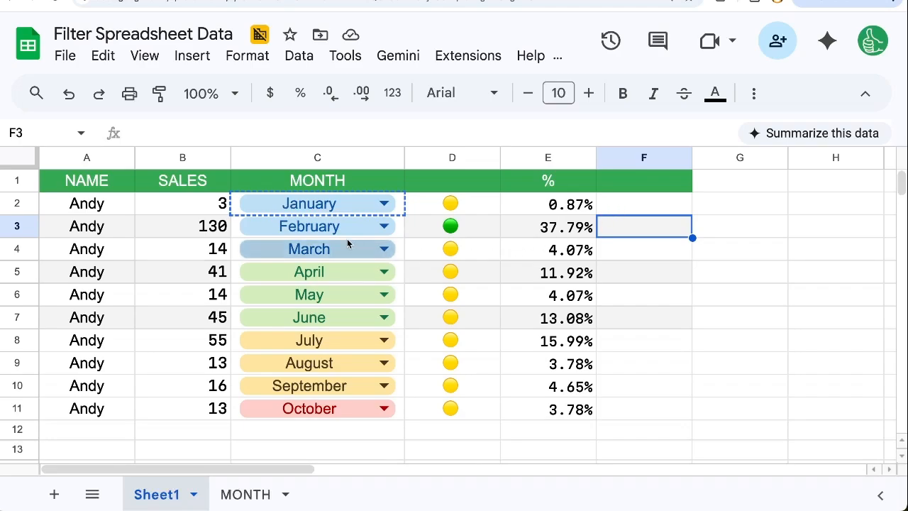
pyautogui.click(112, 203)
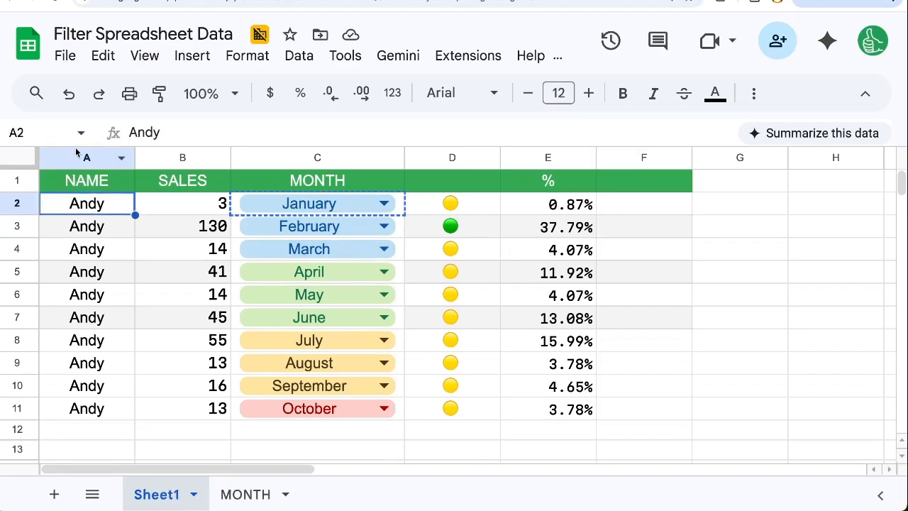
pyautogui.moveTo(79, 156); pyautogui.dragTo(644, 164)
pyautogui.click(622, 186)
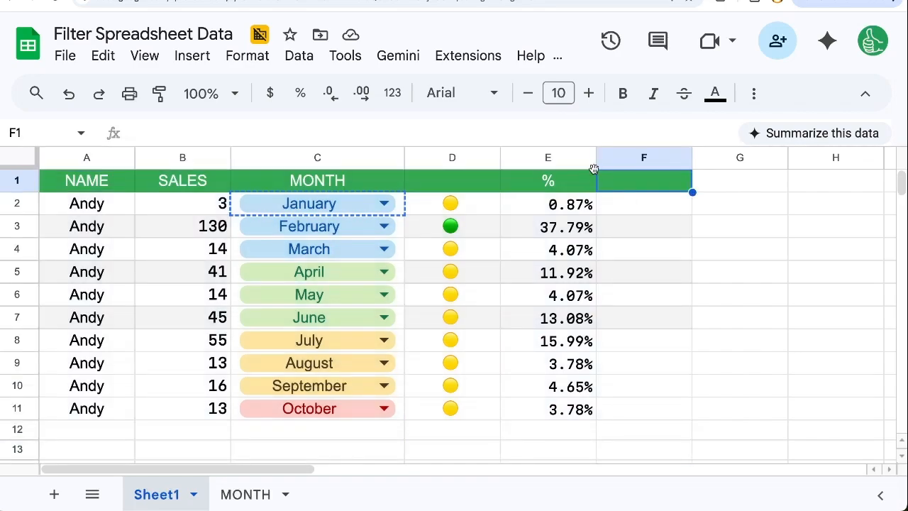
pyautogui.click(756, 92)
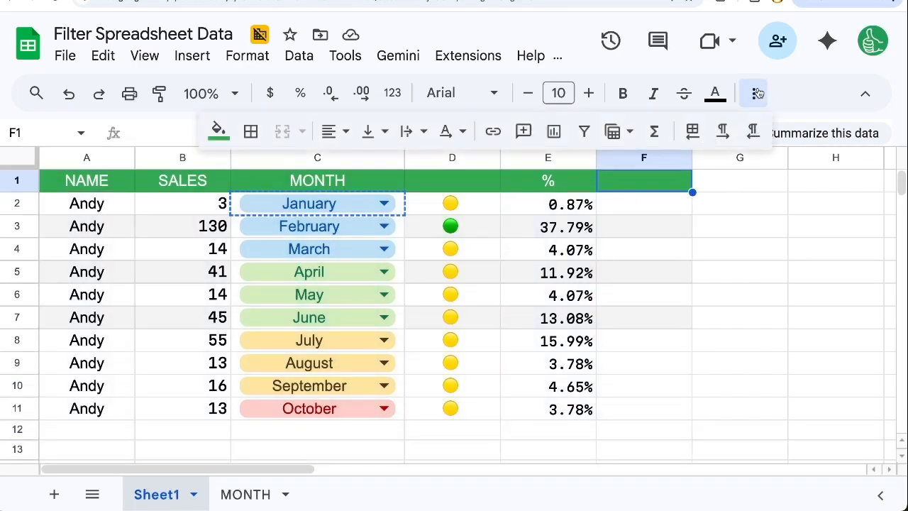
pyautogui.click(591, 140)
pyautogui.click(146, 257)
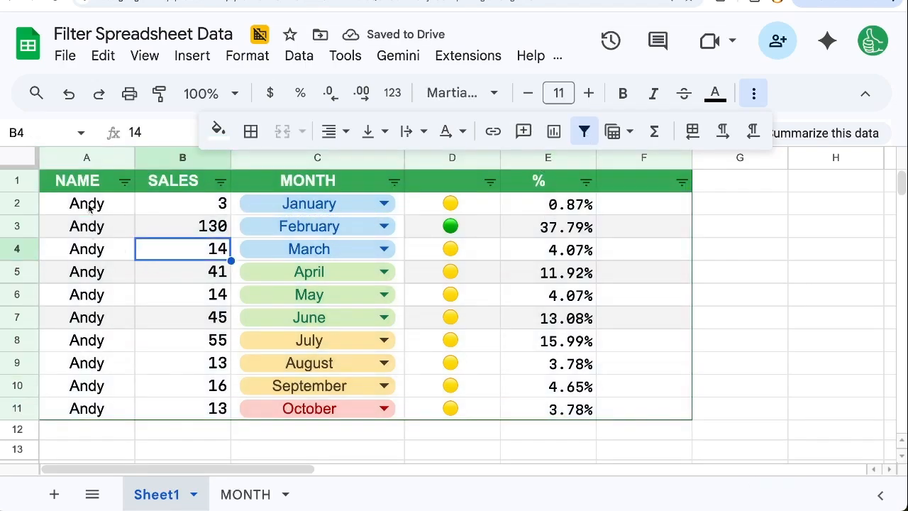
pyautogui.click(753, 93)
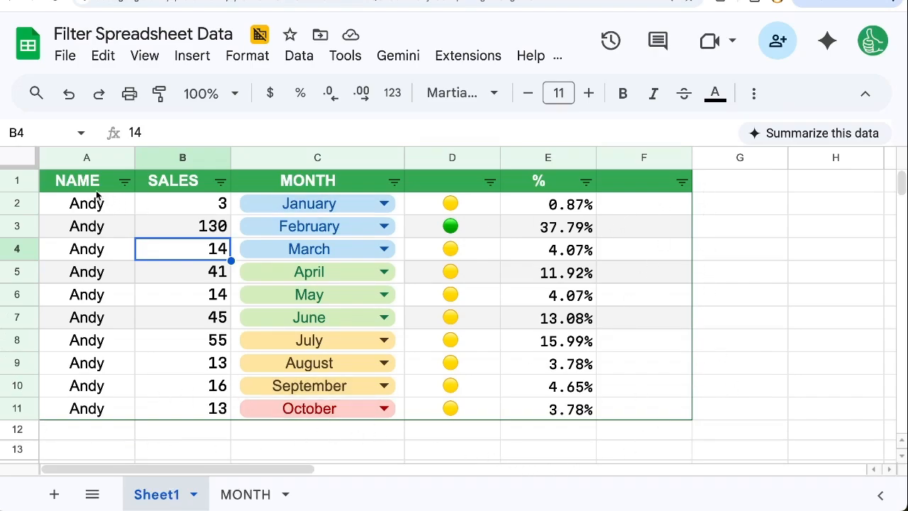
pyautogui.click(117, 186)
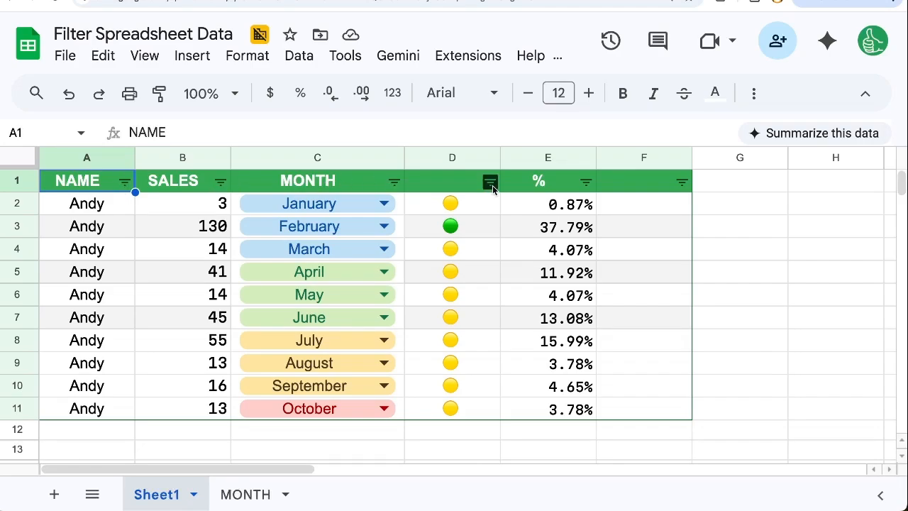
pyautogui.click(394, 183)
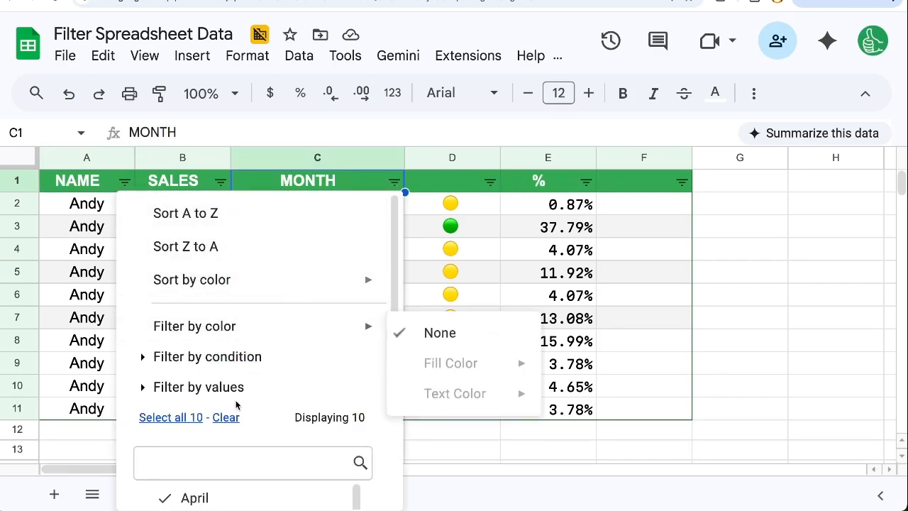
pyautogui.scroll(-3, 237, 405)
pyautogui.click(225, 300)
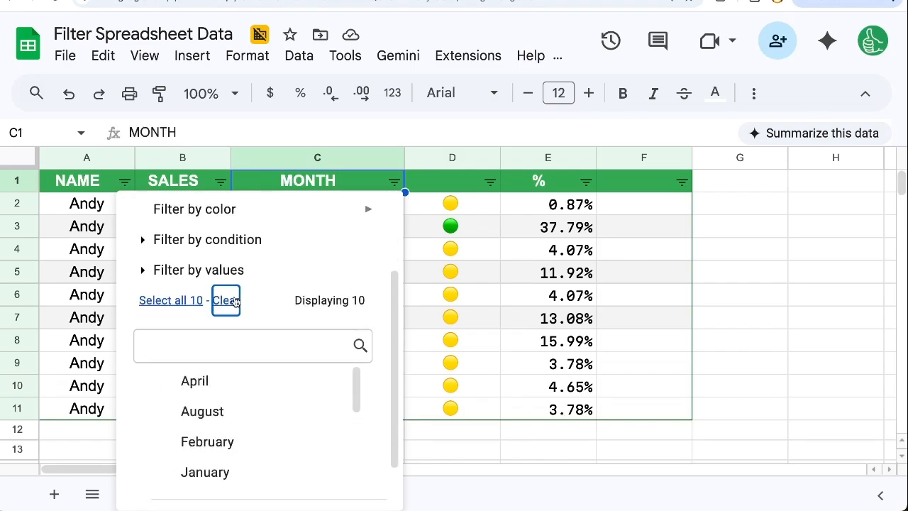
pyautogui.scroll(-1, 249, 425)
pyautogui.click(220, 432)
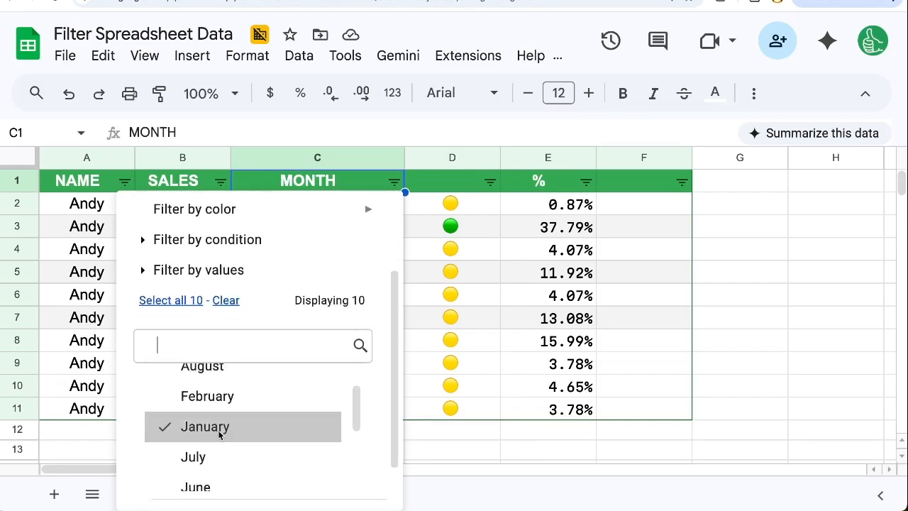
pyautogui.click(348, 171)
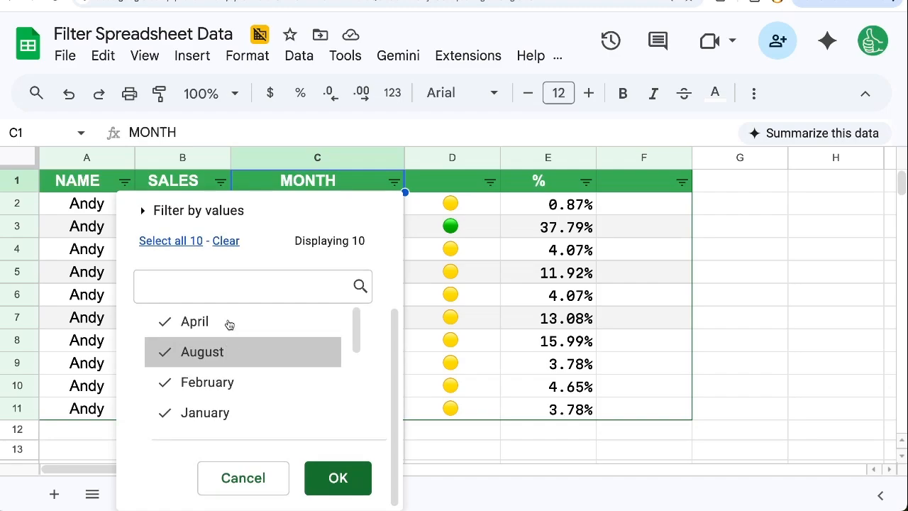
# Filter the MONTH column by values so that only January is selected, and apply it.
pyautogui.click(229, 241)
pyautogui.click(206, 413)
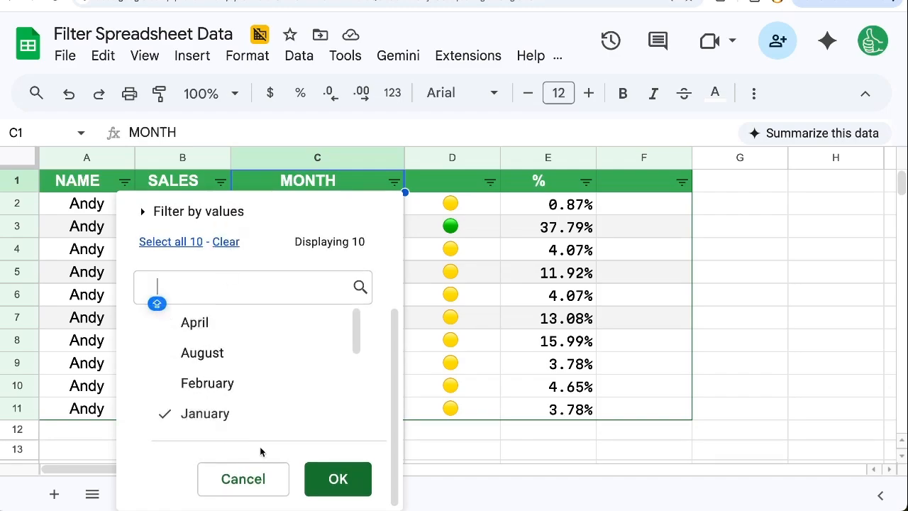
pyautogui.click(337, 479)
pyautogui.click(163, 225)
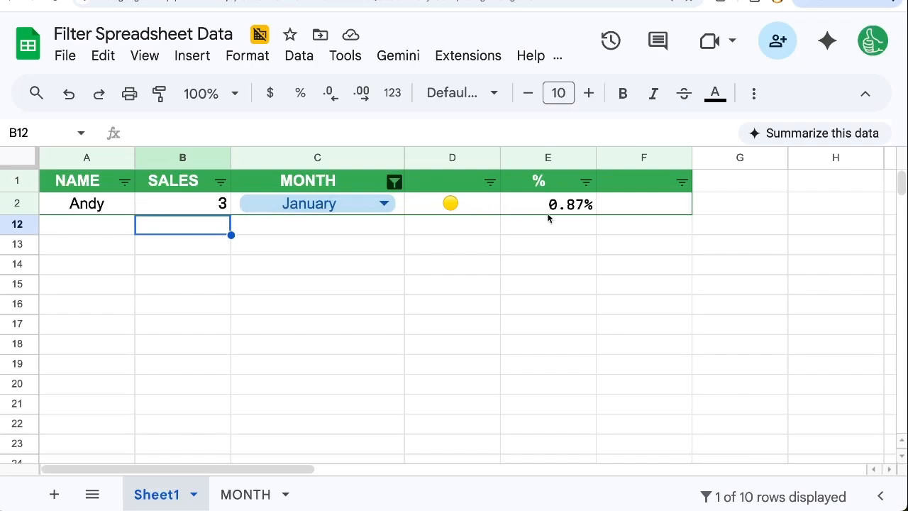
# Set the January sales in B2 to 33 and remove the filter from Sheet1.
pyautogui.click(169, 205)
pyautogui.write('33')
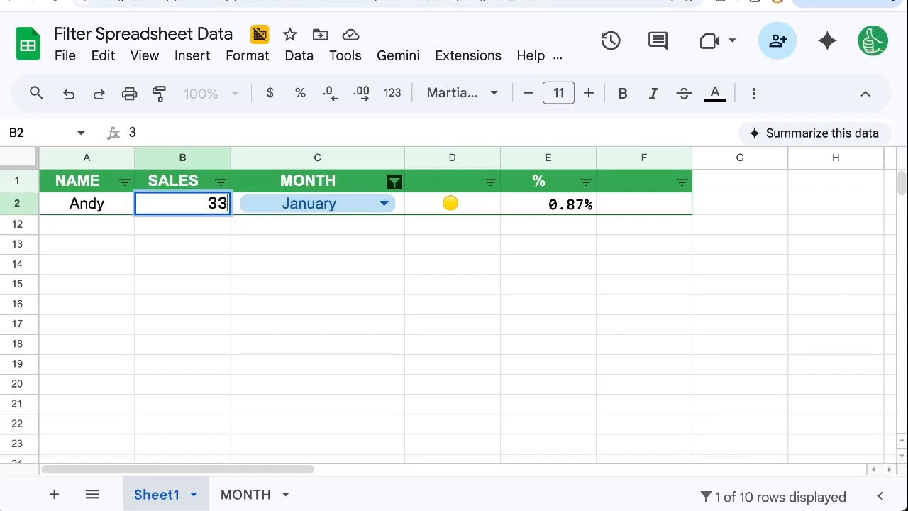
pyautogui.press('Return')
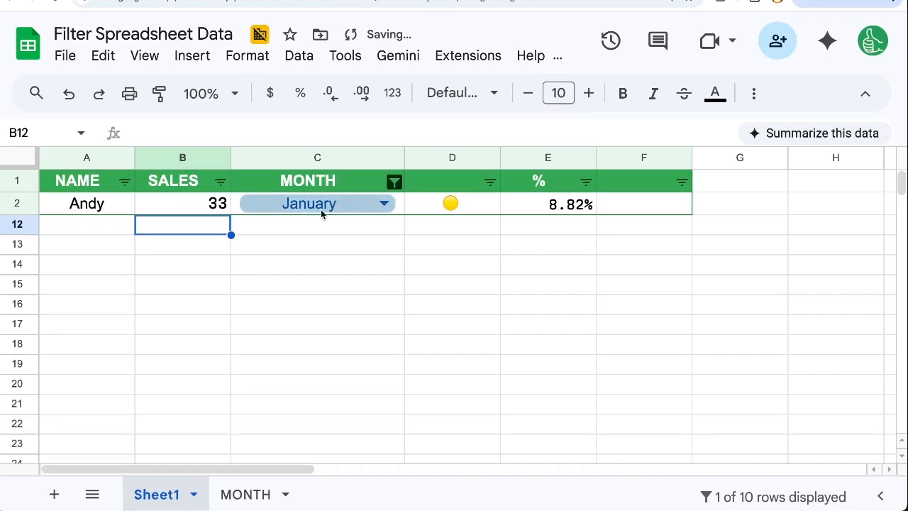
pyautogui.click(753, 96)
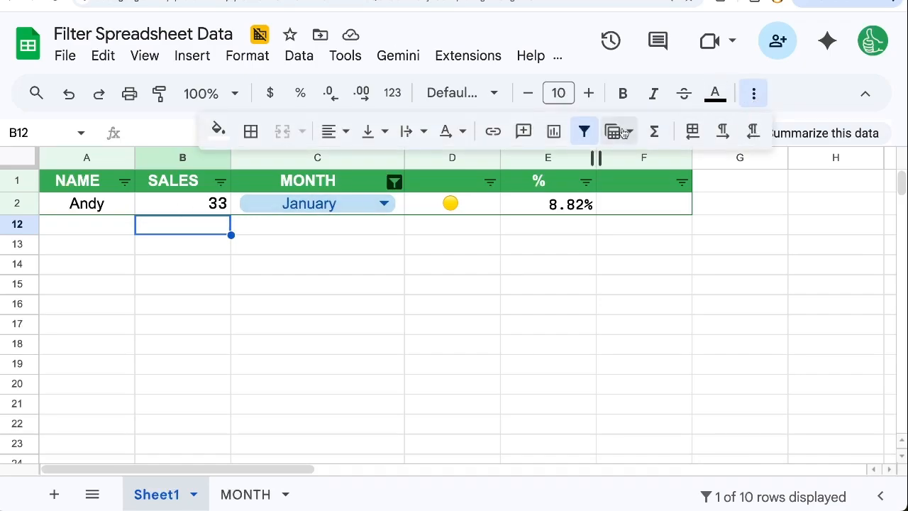
pyautogui.click(583, 135)
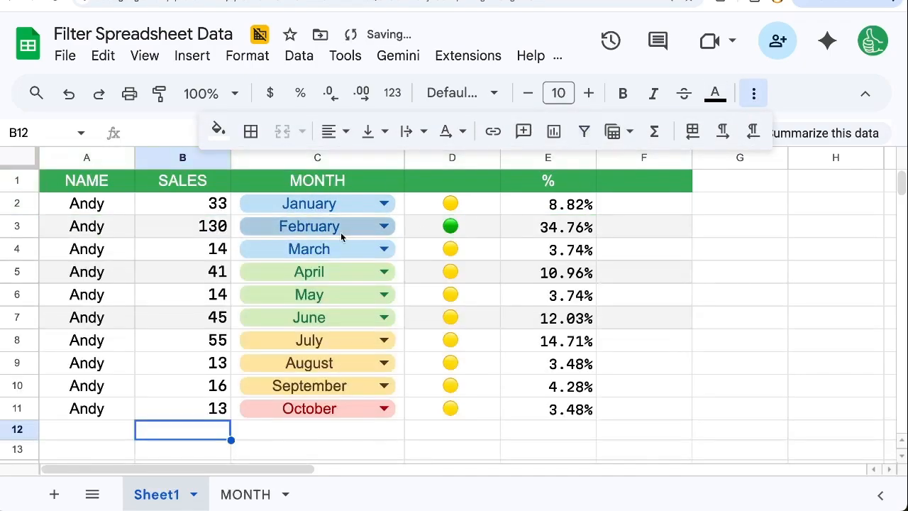
# Examine the sales, month and status cells in Sheet1 and the percentage formulas in E2 and E3.
pyautogui.moveTo(213, 205); pyautogui.dragTo(419, 202)
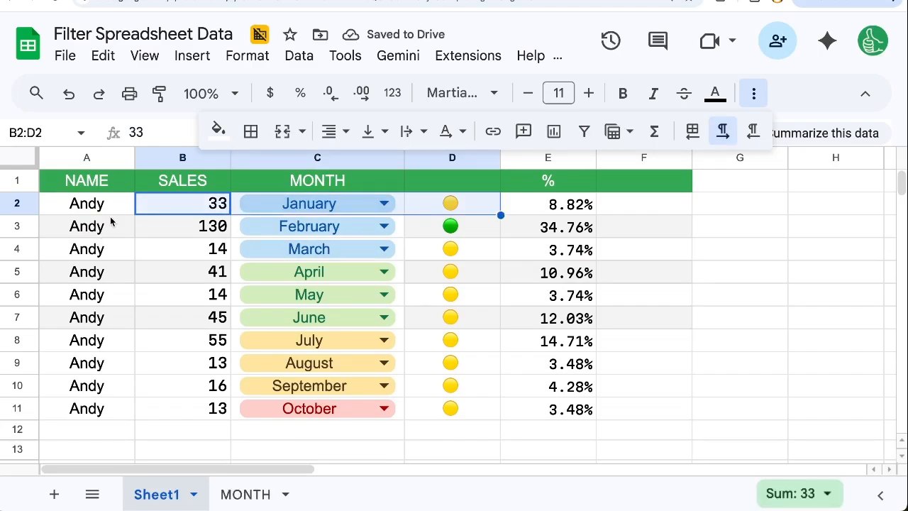
pyautogui.moveTo(196, 203); pyautogui.dragTo(436, 405)
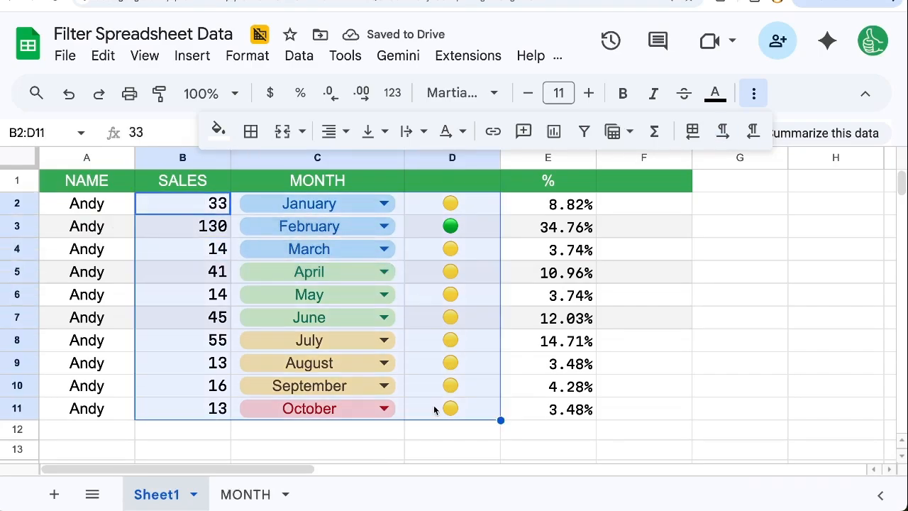
pyautogui.click(527, 251)
pyautogui.moveTo(537, 207); pyautogui.dragTo(170, 419)
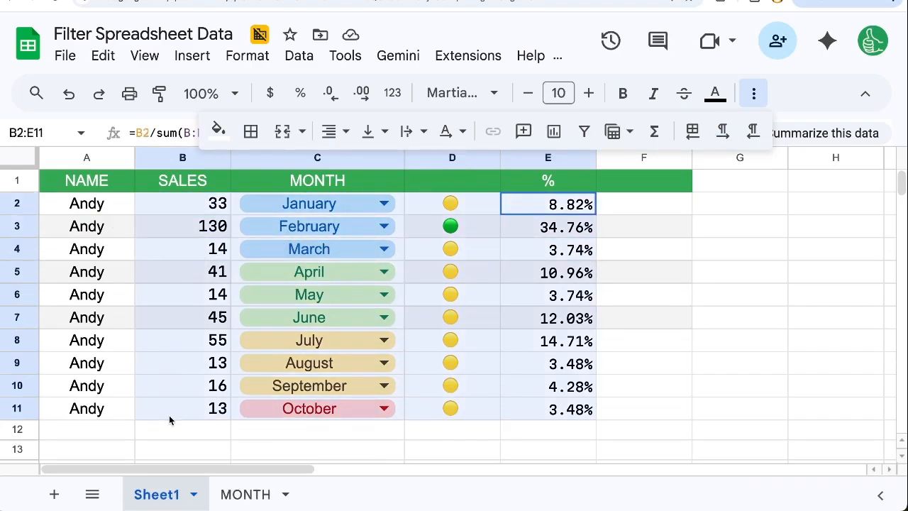
pyautogui.click(185, 296)
pyautogui.click(210, 204)
pyautogui.click(576, 232)
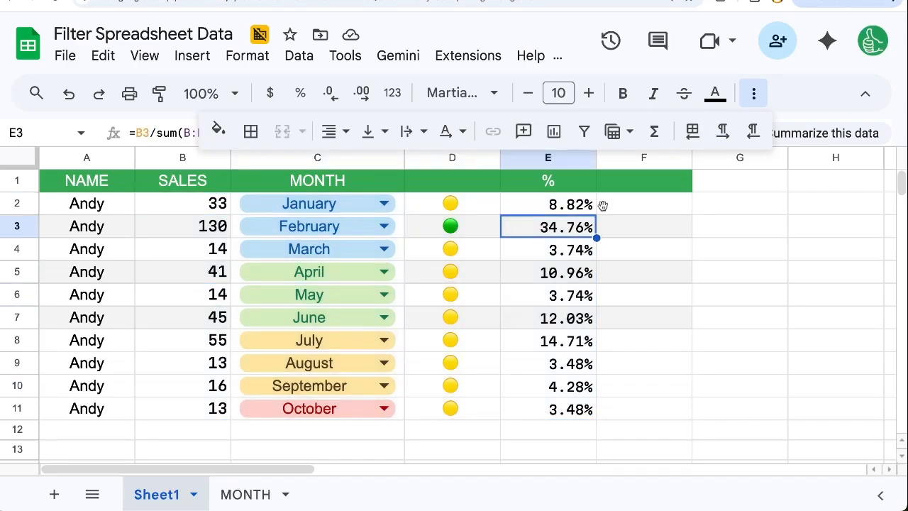
pyautogui.click(589, 205)
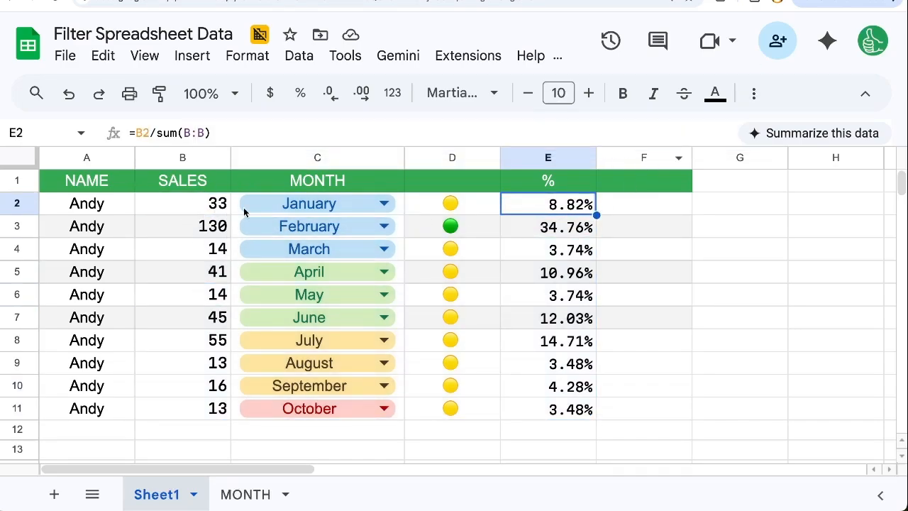
# Create a temporary filter view on the range A1:B7 in Sheet1, and discard it without saving.
pyautogui.moveTo(87, 180); pyautogui.dragTo(572, 415)
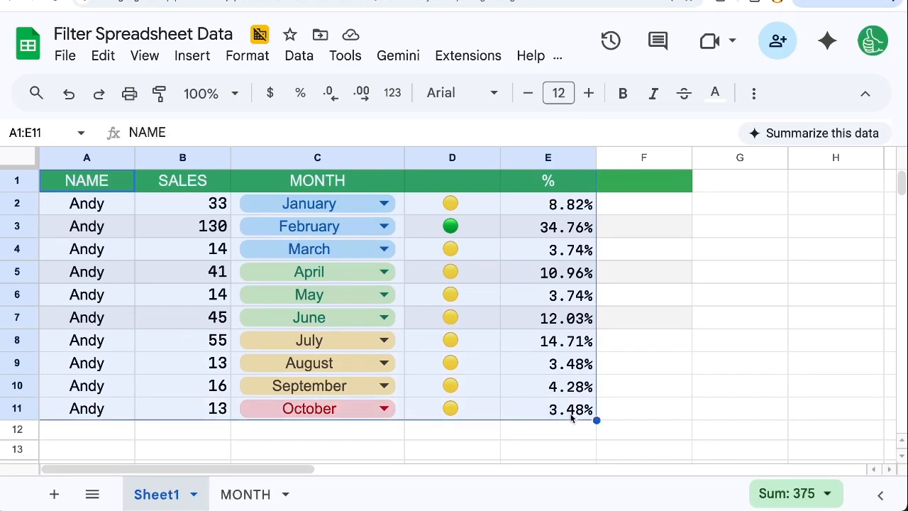
pyautogui.moveTo(211, 321); pyautogui.dragTo(212, 321)
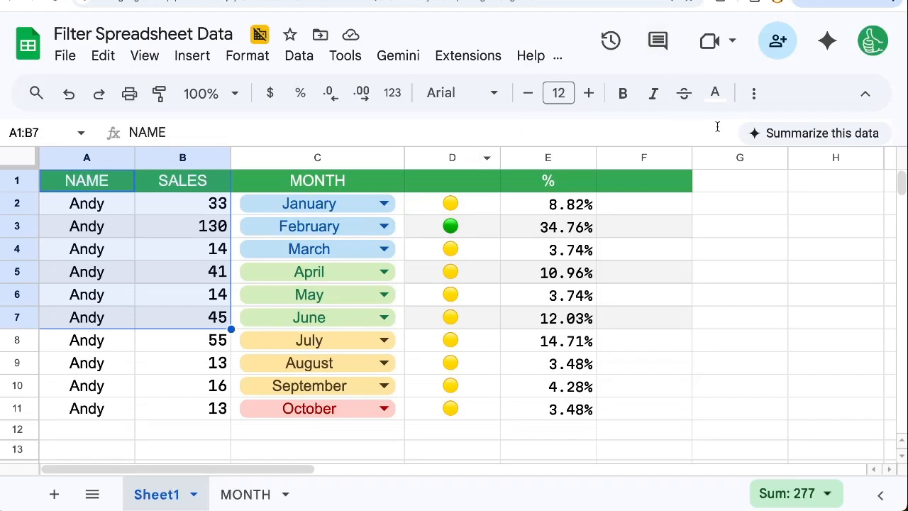
pyautogui.click(753, 93)
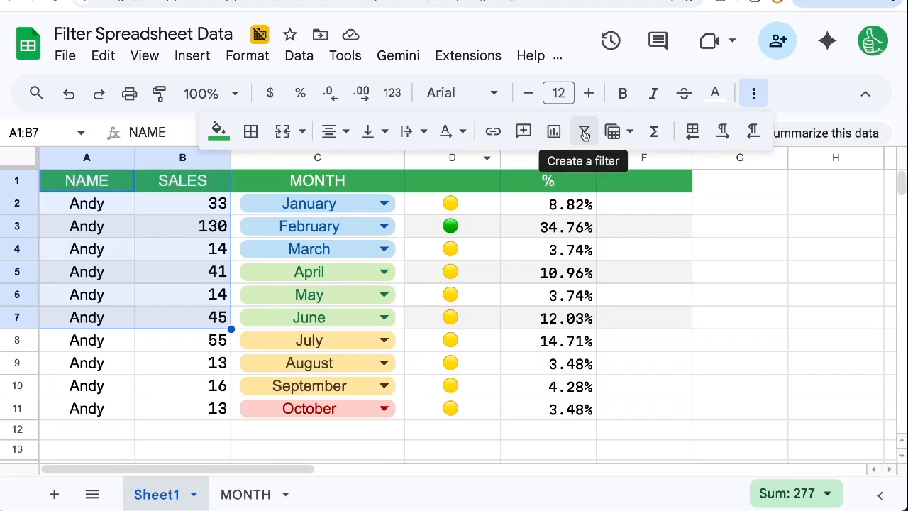
pyautogui.click(617, 131)
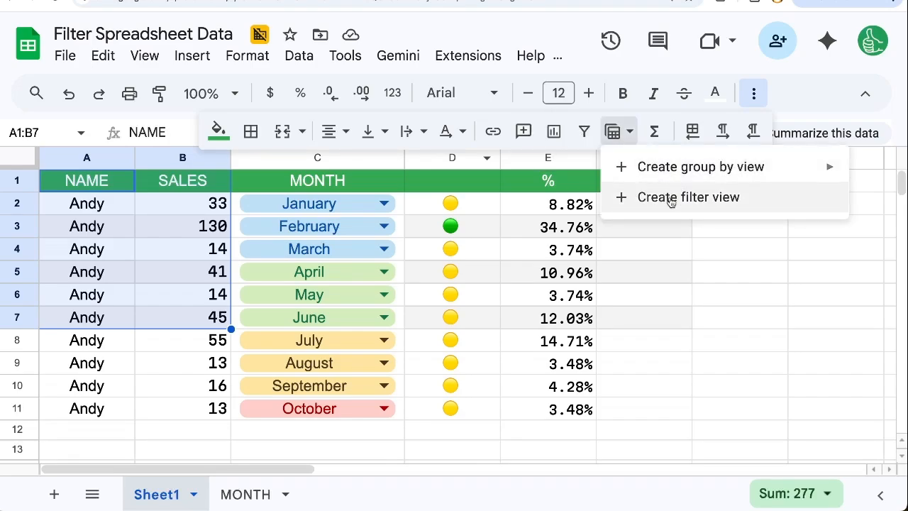
pyautogui.click(674, 200)
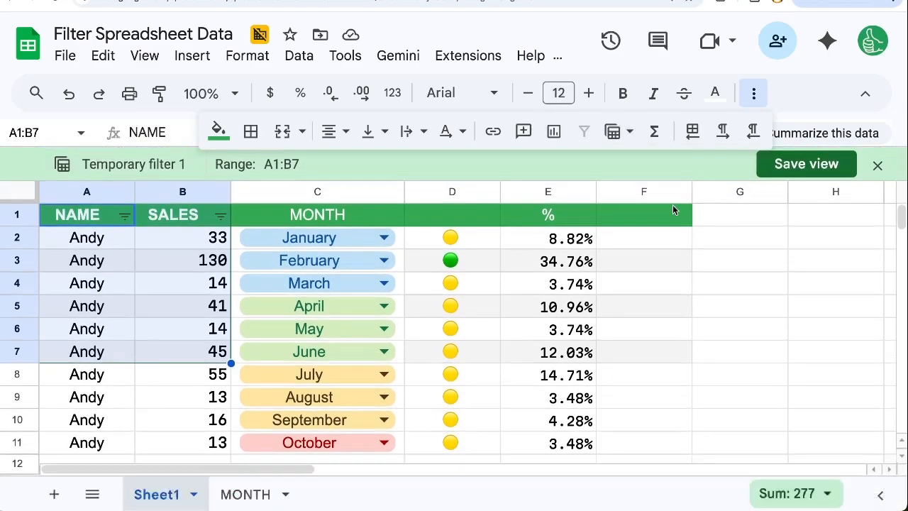
pyautogui.click(792, 170)
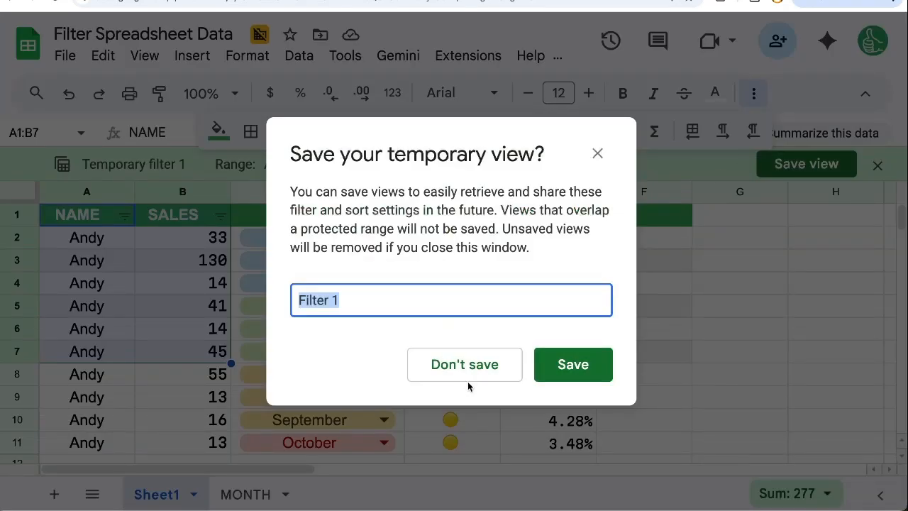
pyautogui.click(490, 365)
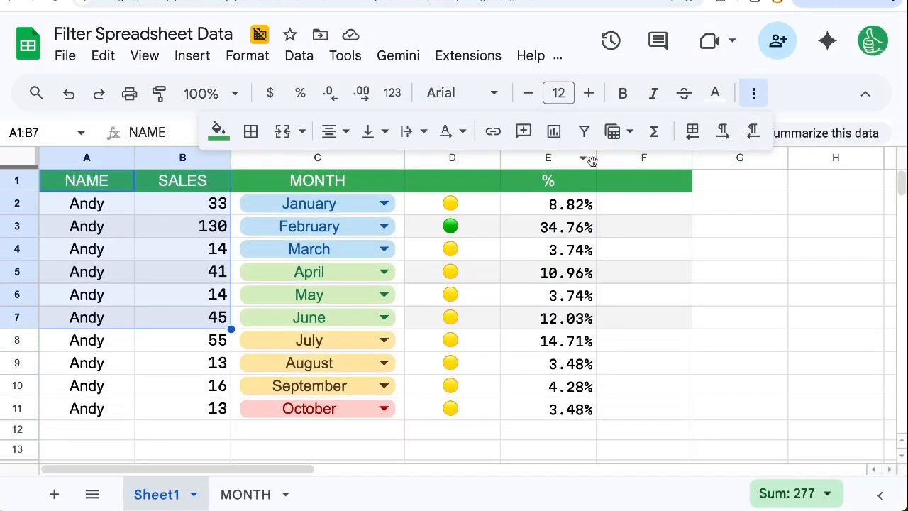
pyautogui.click(753, 93)
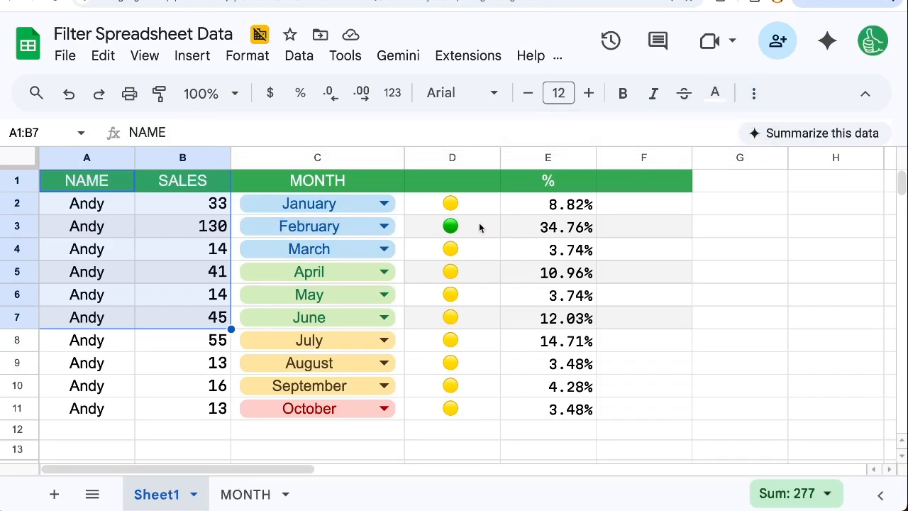
# Create a filter on A1:B7, and replace it with a filter covering all of Sheet1.
pyautogui.click(754, 94)
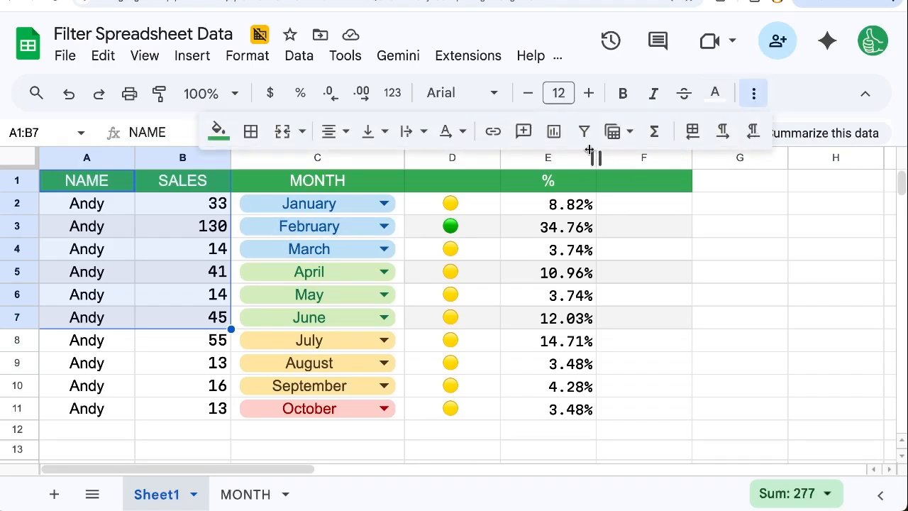
pyautogui.click(583, 131)
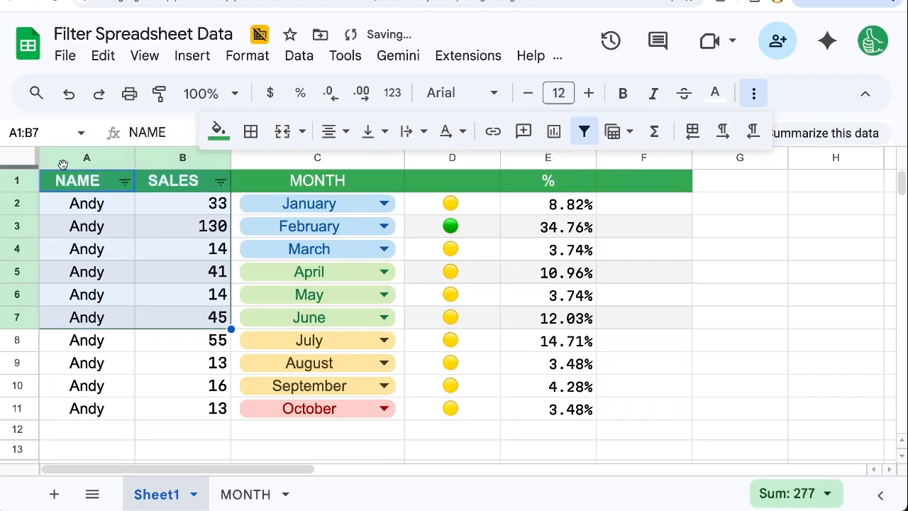
pyautogui.hotkey('ctrl', 'a')
pyautogui.click(584, 131)
pyautogui.click(585, 134)
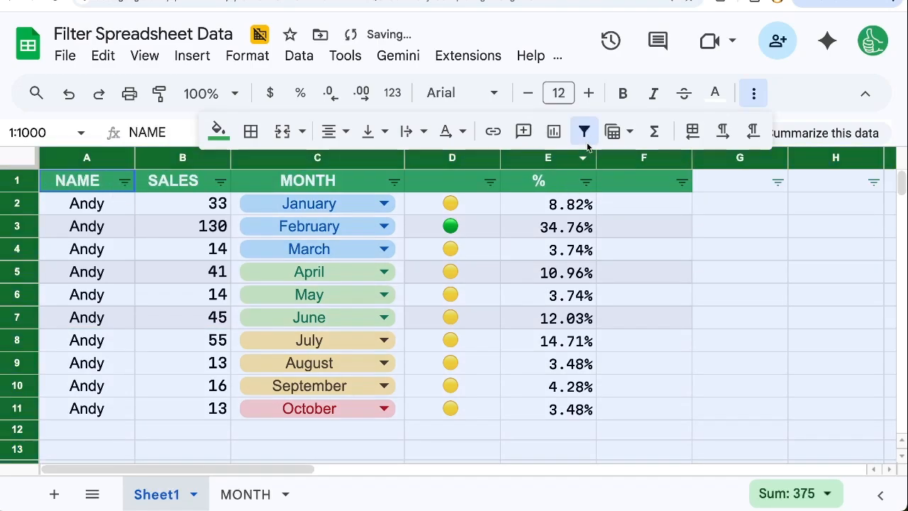
pyautogui.click(589, 251)
pyautogui.click(756, 93)
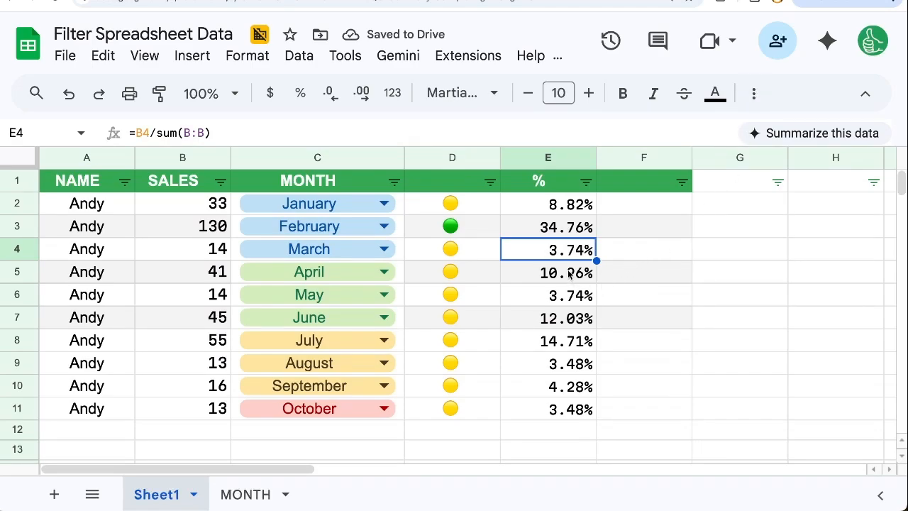
pyautogui.click(754, 99)
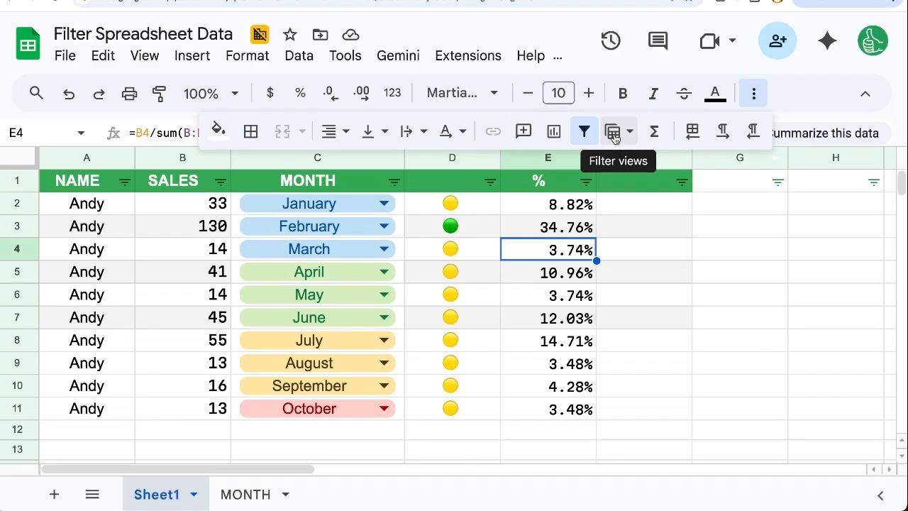
pyautogui.click(628, 229)
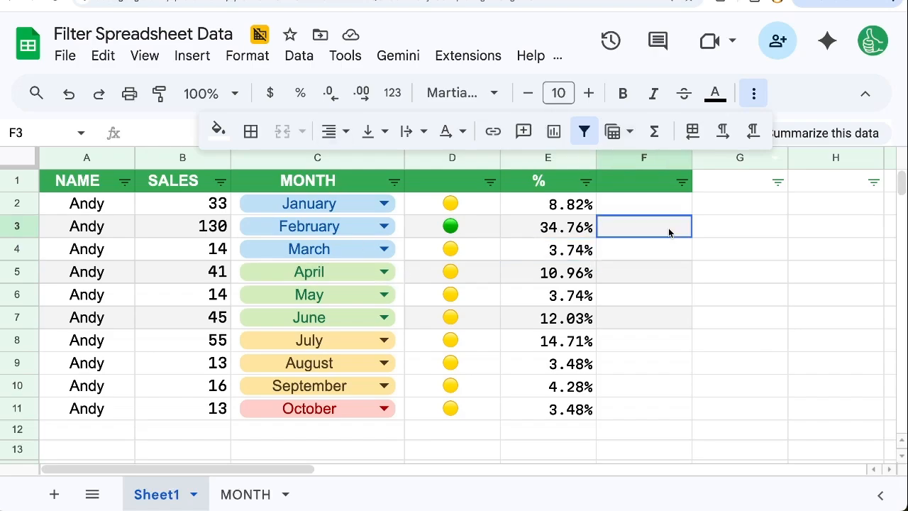
pyautogui.click(759, 98)
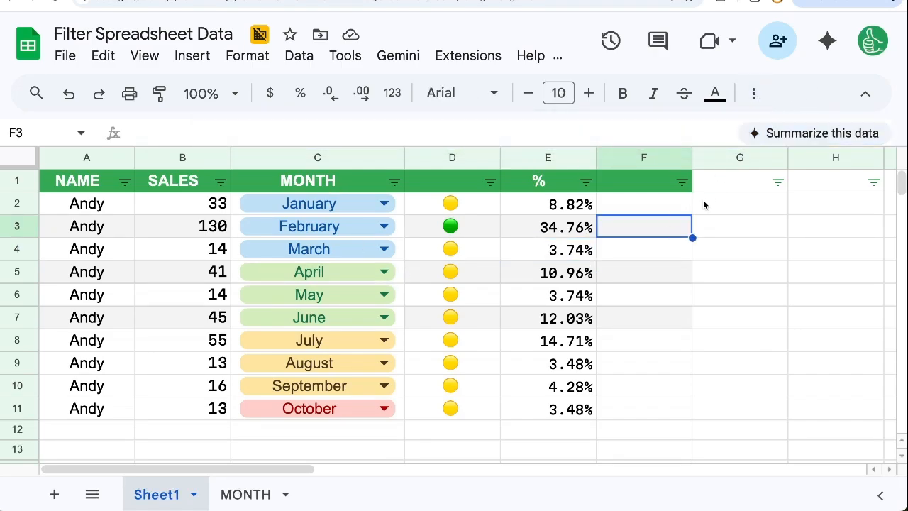